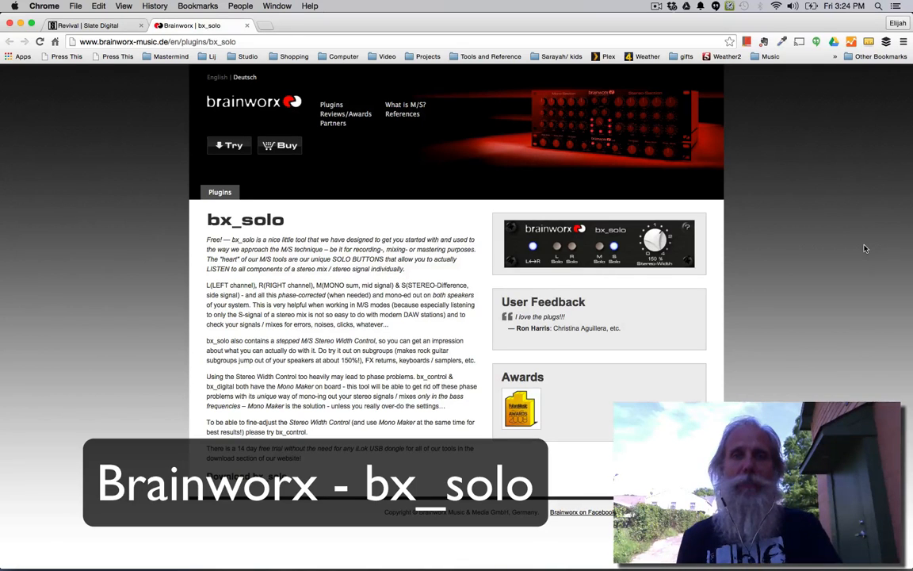
Switch to Pro Tools and audition the mix with all inserts on the Mix Out track bypassed
key(super+Tab)
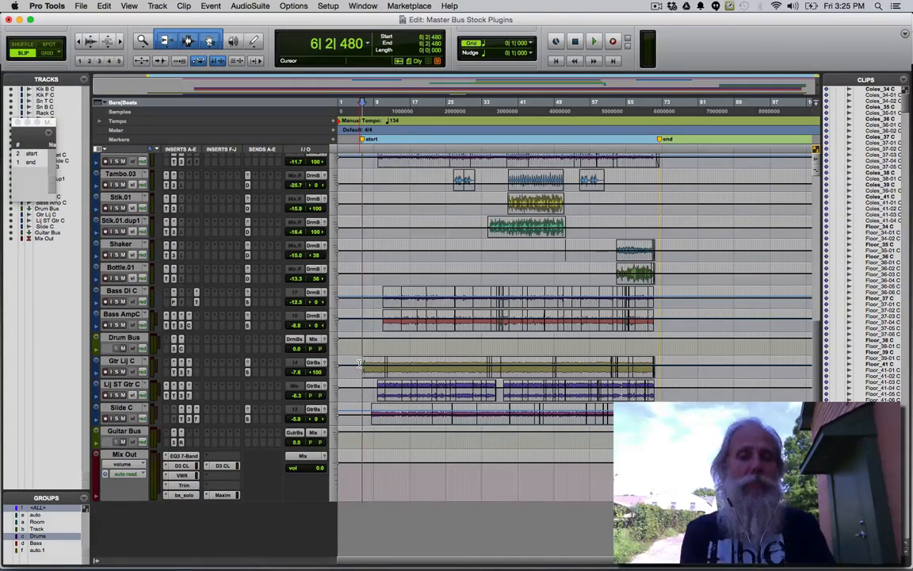
shift+super+click(189, 459)
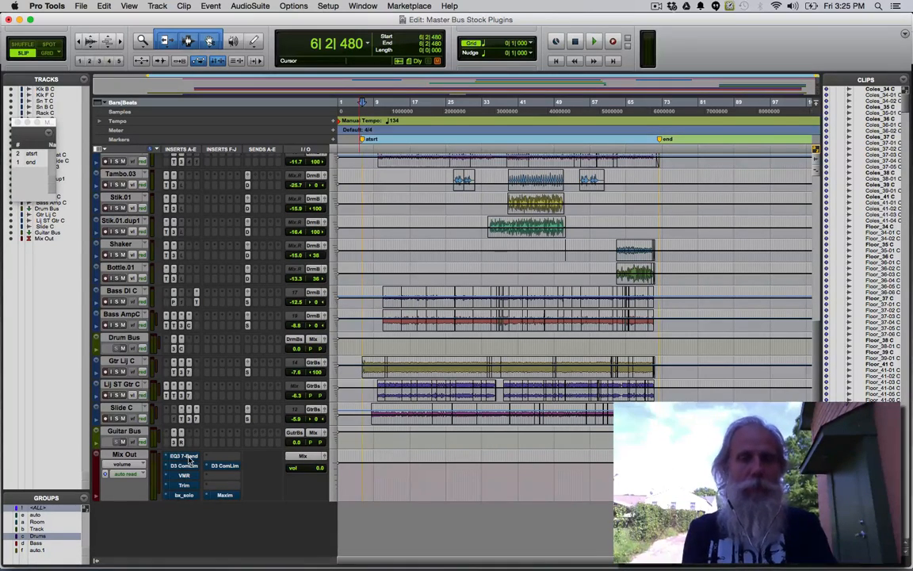
key(space)
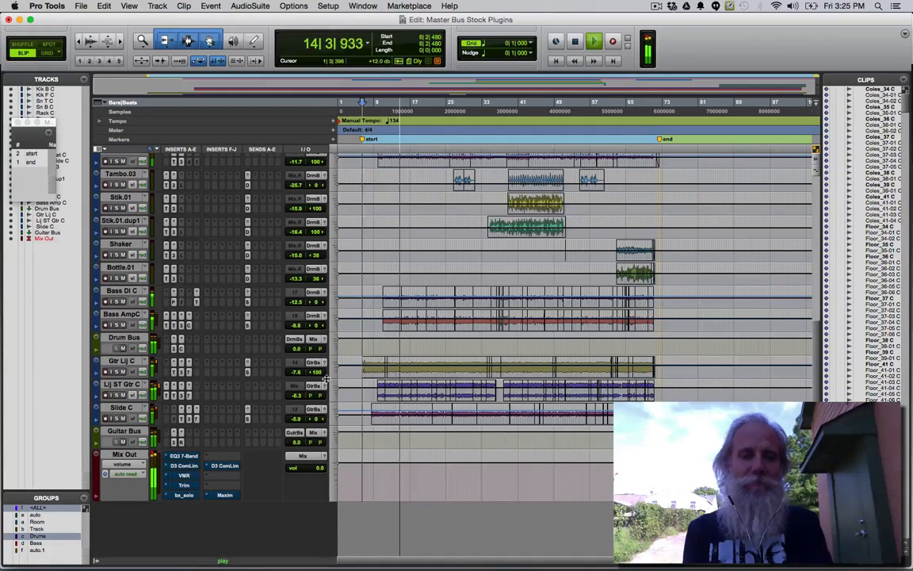
key(space)
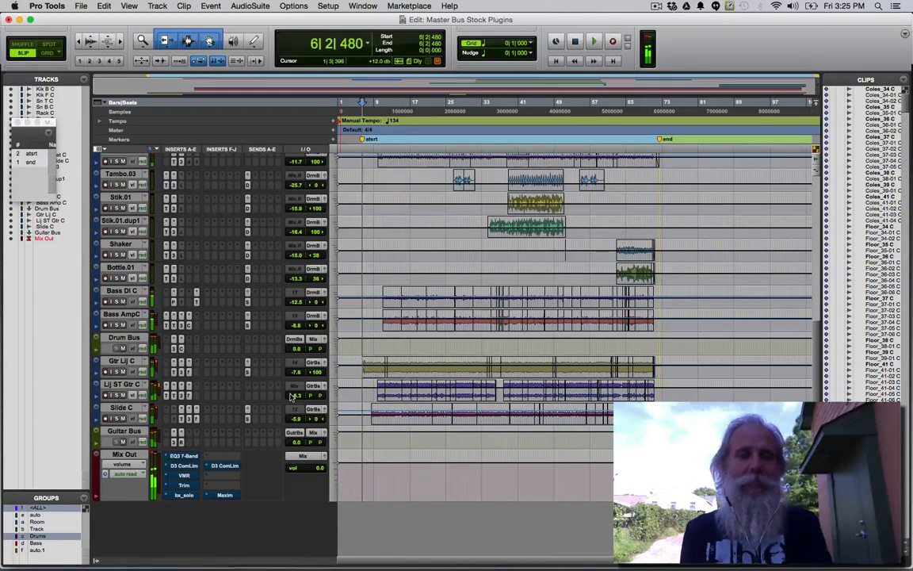
Reactivate all Mix Out inserts, save the session, and play the mix with the processing on
shift+super+click(184, 456)
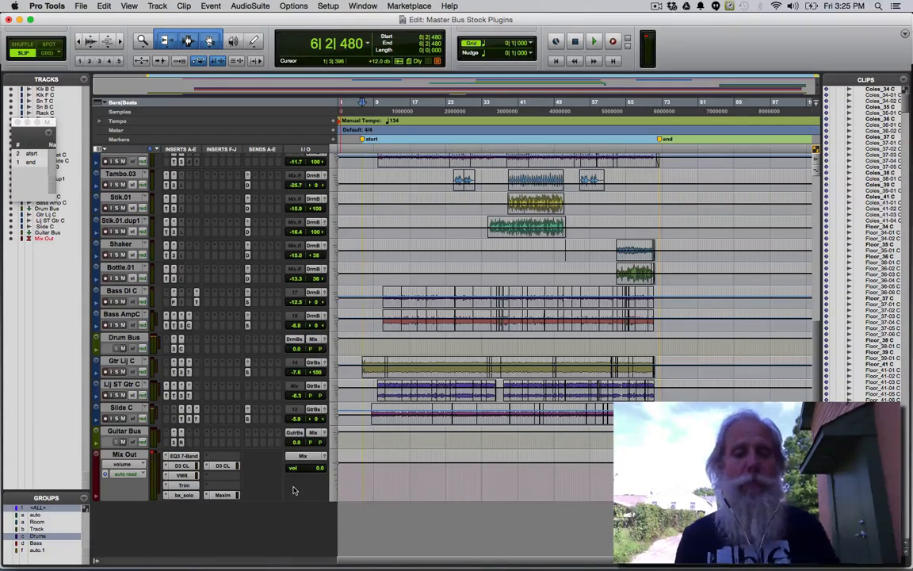
key(super+s)
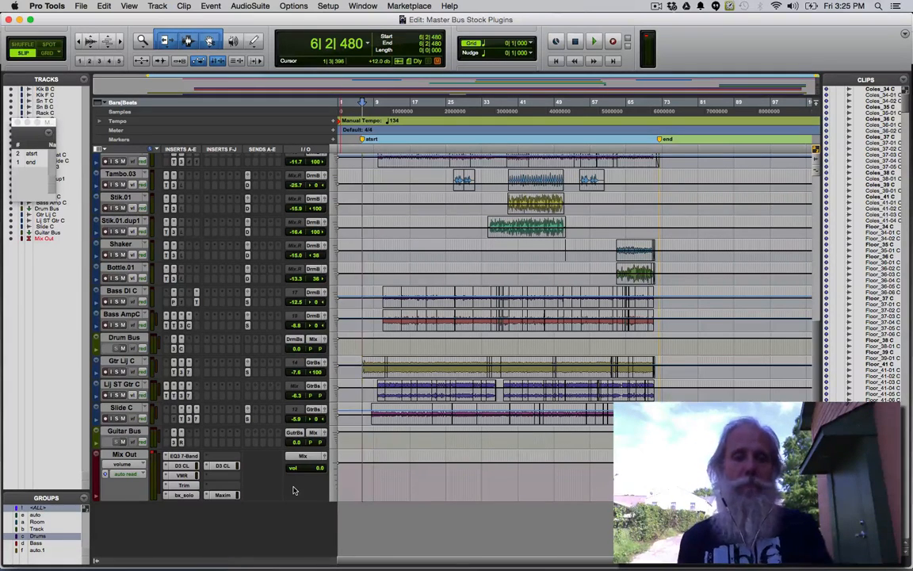
key(space)
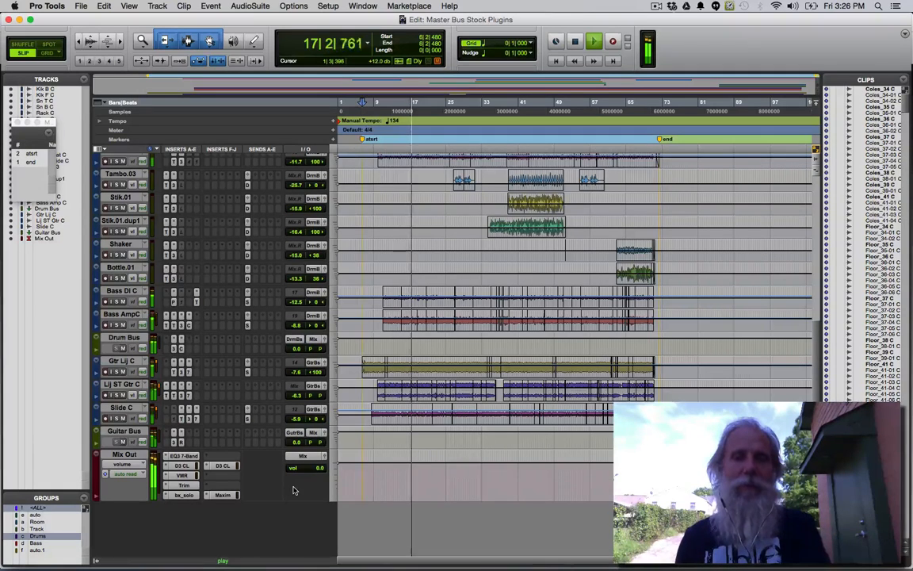
key(space)
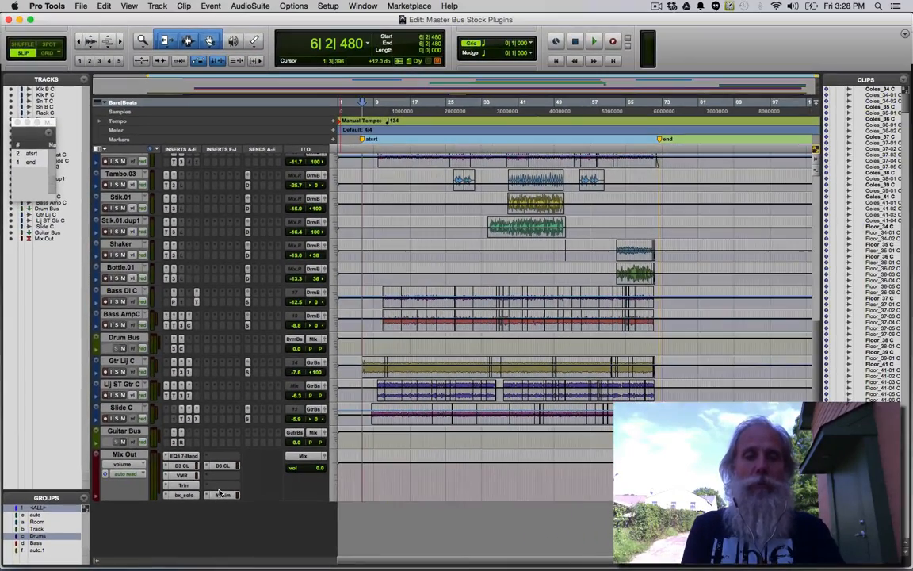
Open the EQ3 7-Band on Mix Out and take it out of bypass during playback
click(186, 457)
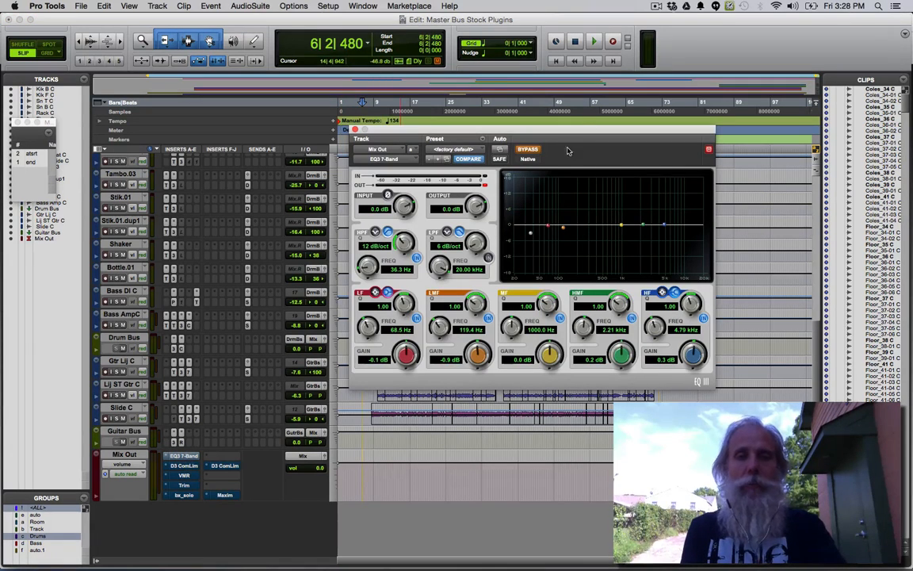
mouse_move(534, 133)
mouse_down()
mouse_move(534, 106)
mouse_move(520, 122)
mouse_up()
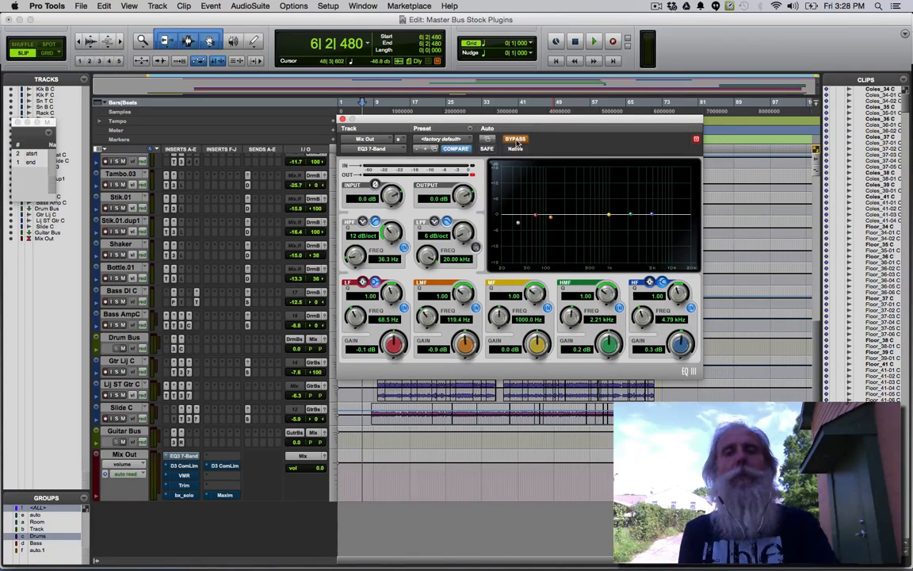
key(space)
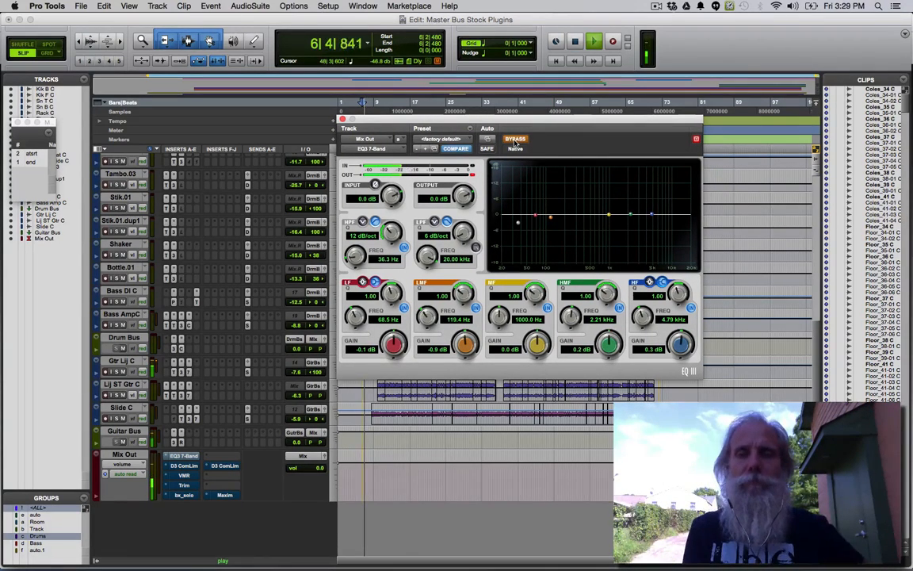
click(515, 140)
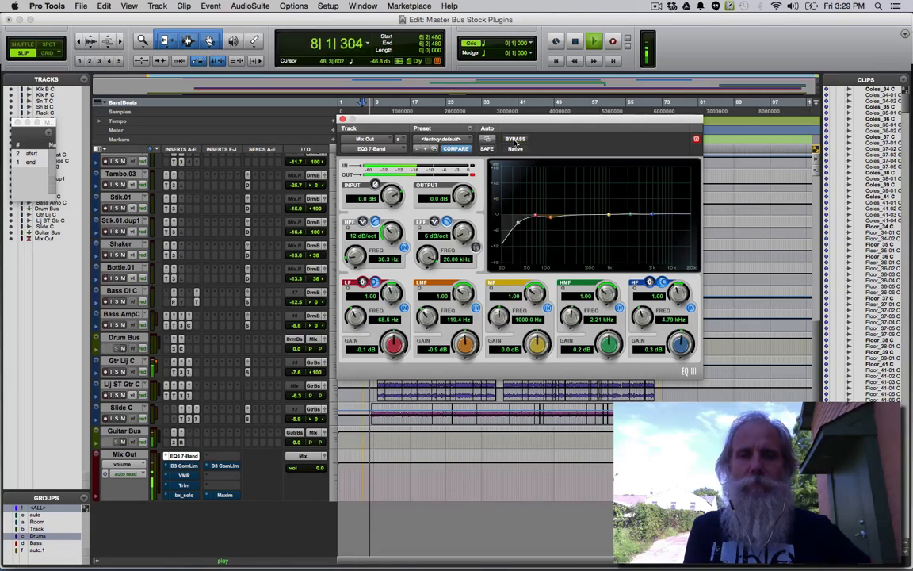
Compare the mix from around bar 17 with the Mix Out EQ3 7-Band bypassed and active, leaving it active
click(413, 393)
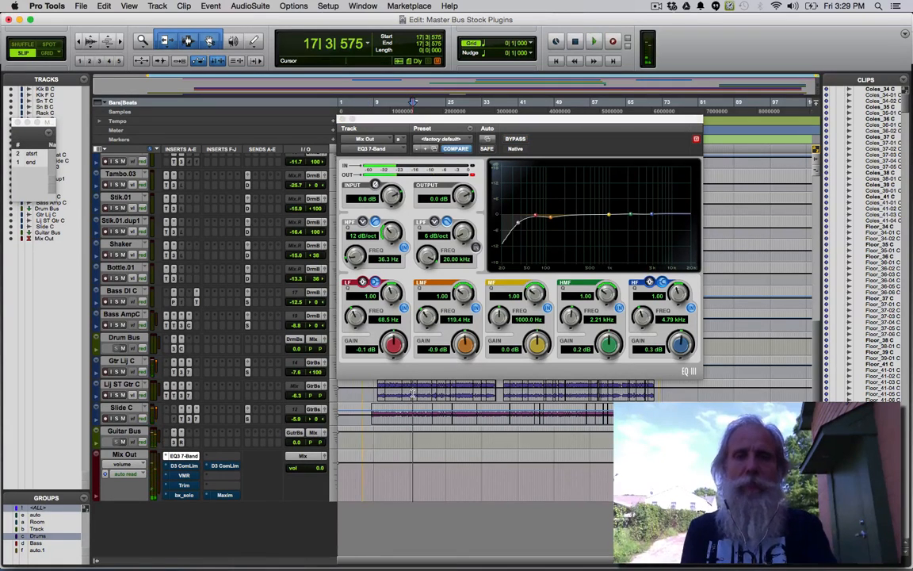
click(516, 140)
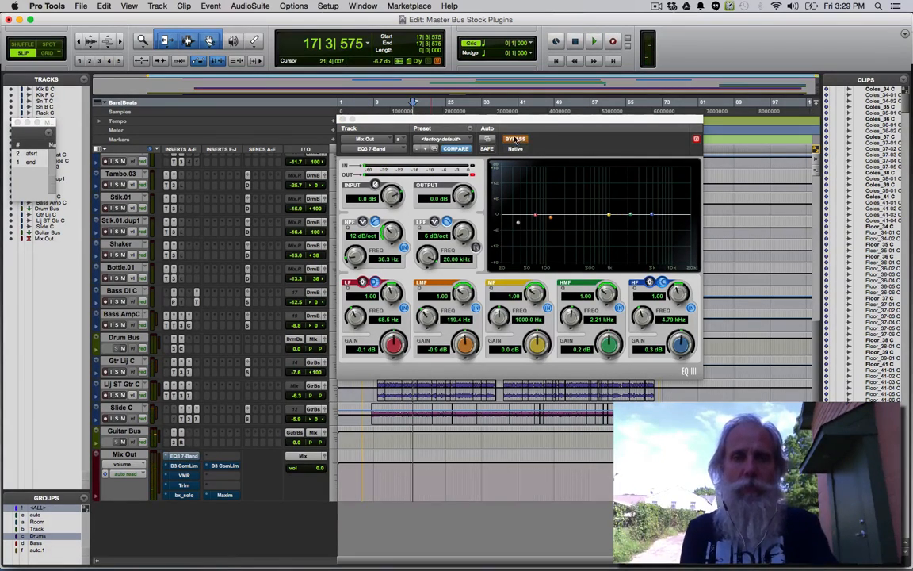
key(space)
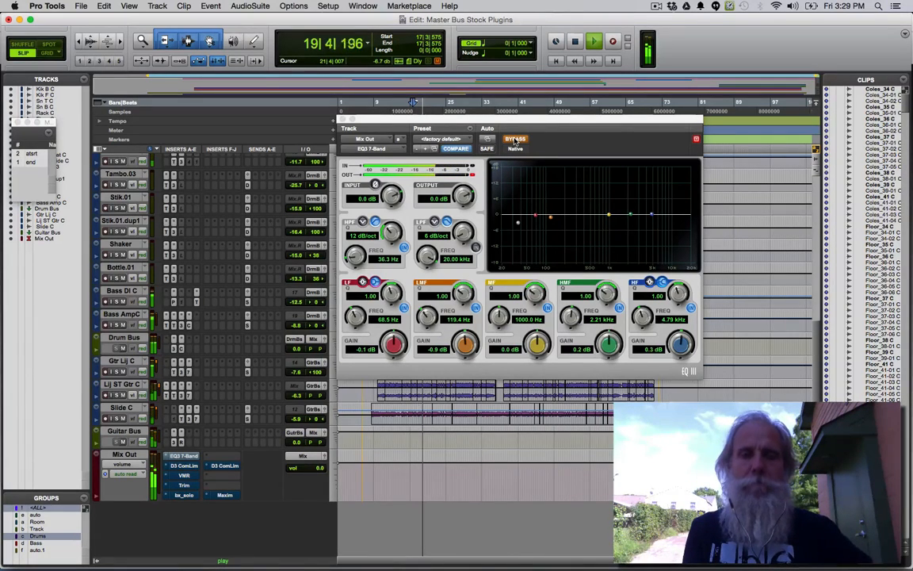
click(515, 140)
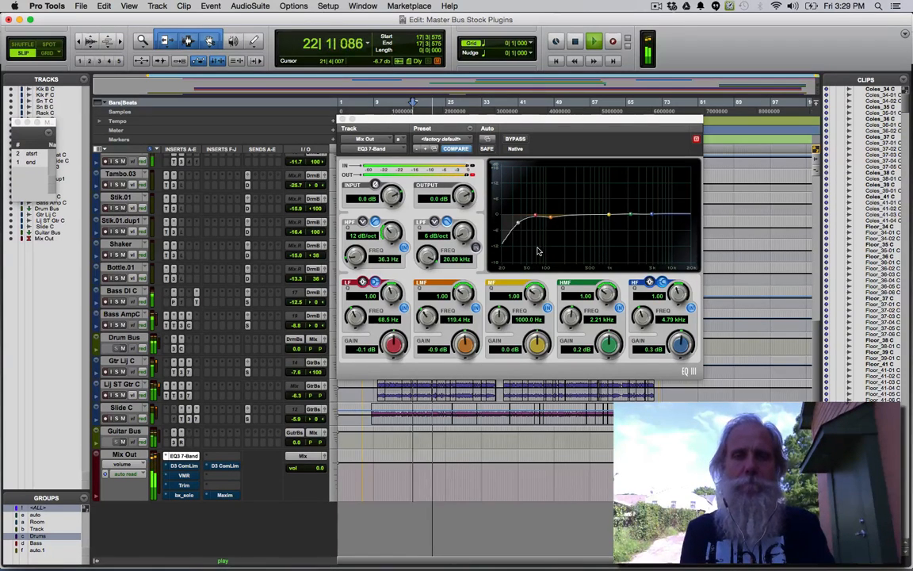
key(space)
Open the first Dyn3 Compressor/Limiter on Mix Out and activate it while the mix plays
drag(438, 118, 438, 108)
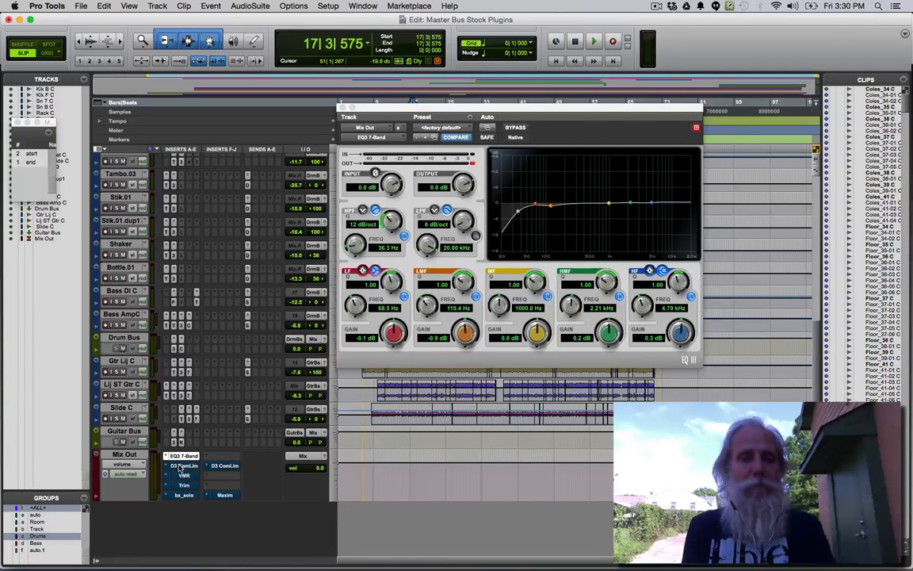
click(182, 466)
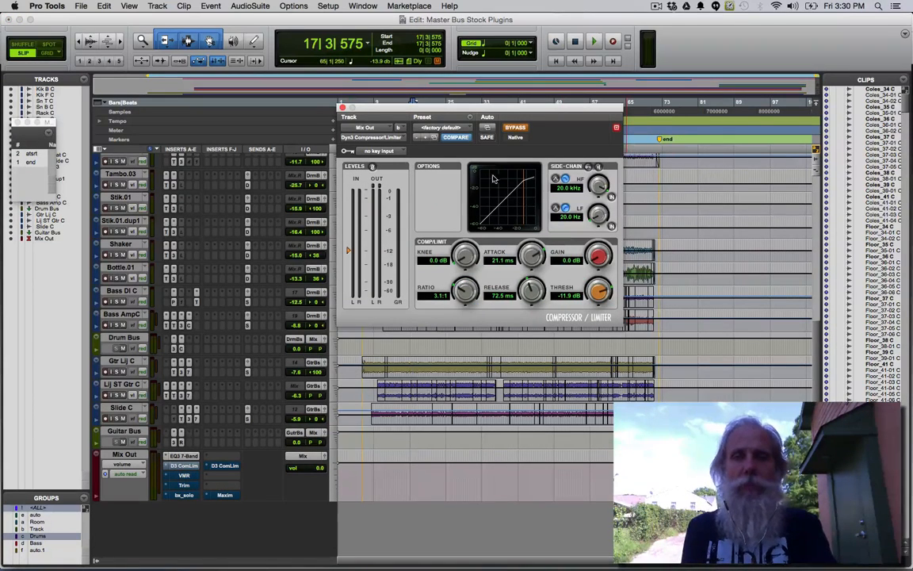
key(space)
click(516, 128)
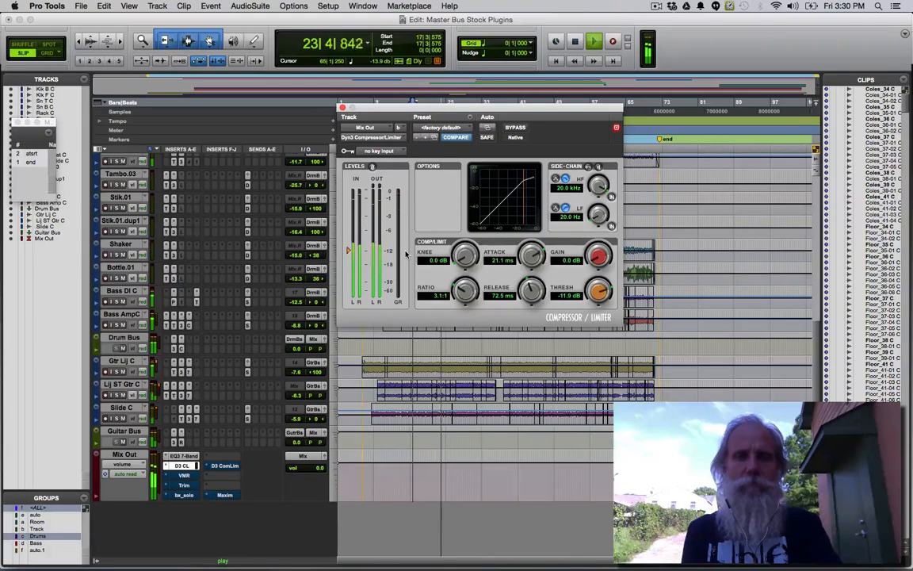
key(space)
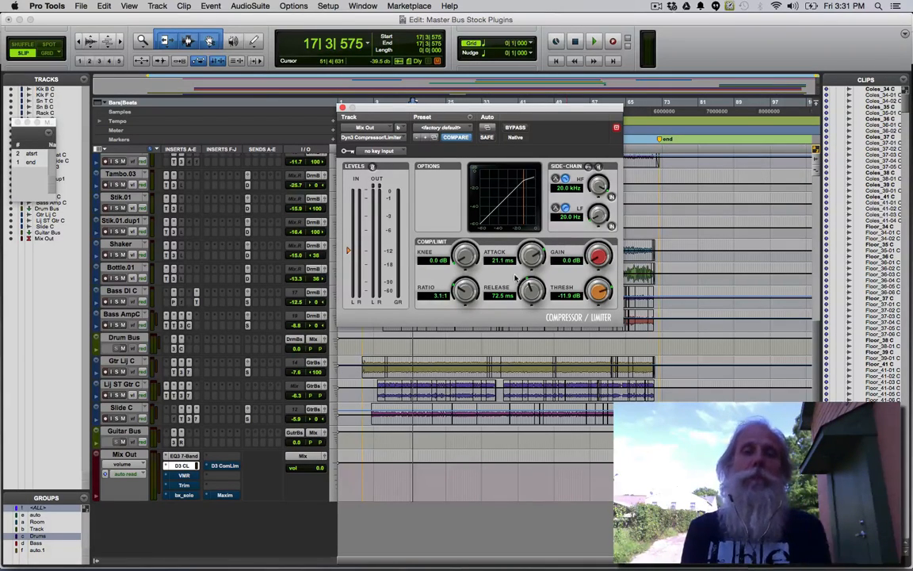
Open the Virtual Mix Rack on Mix Out and compare it bypassed and active during playback, leaving it active
click(184, 475)
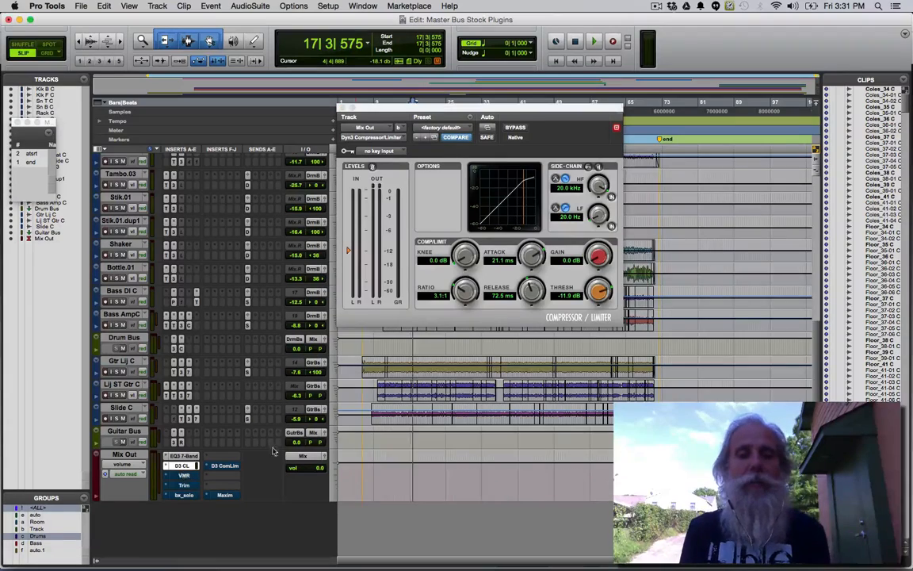
drag(468, 112, 427, 91)
key(space)
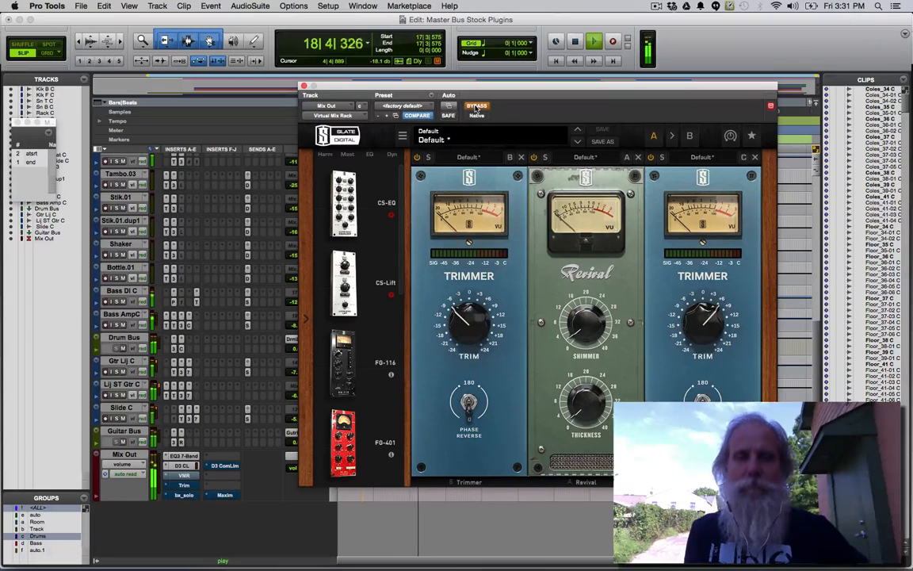
click(478, 107)
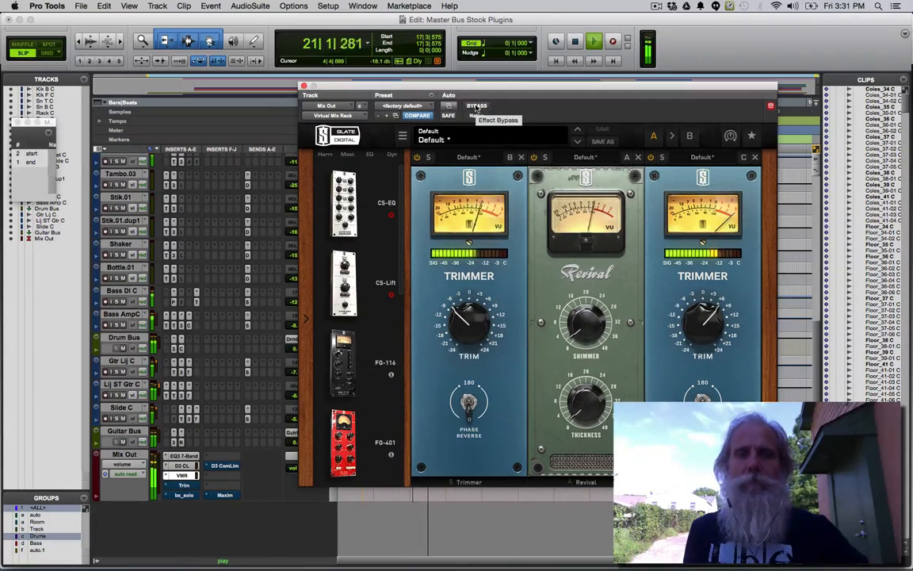
click(476, 107)
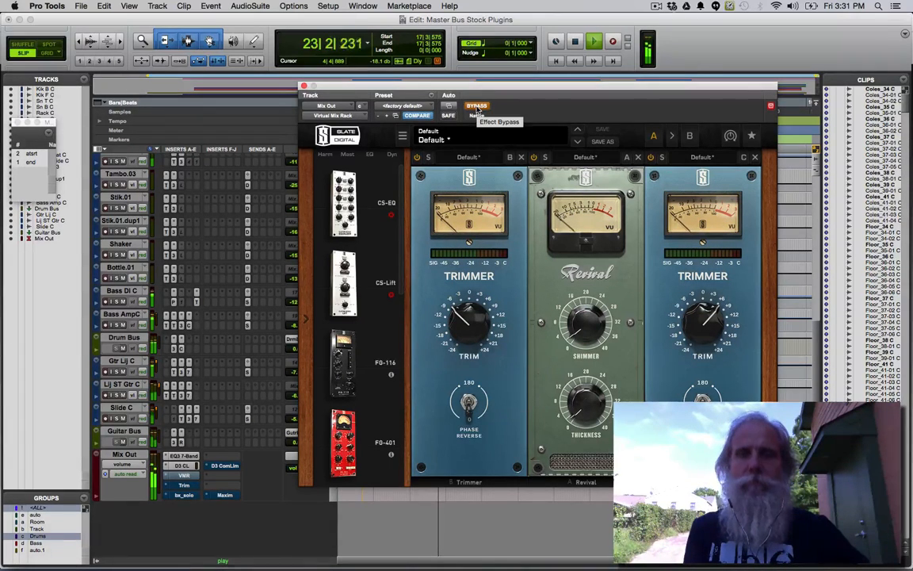
click(476, 107)
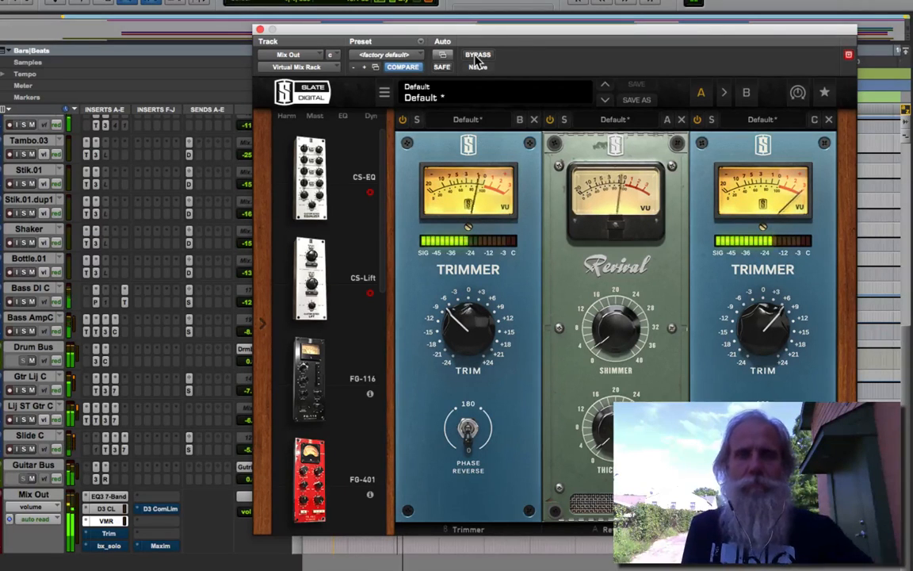
click(477, 57)
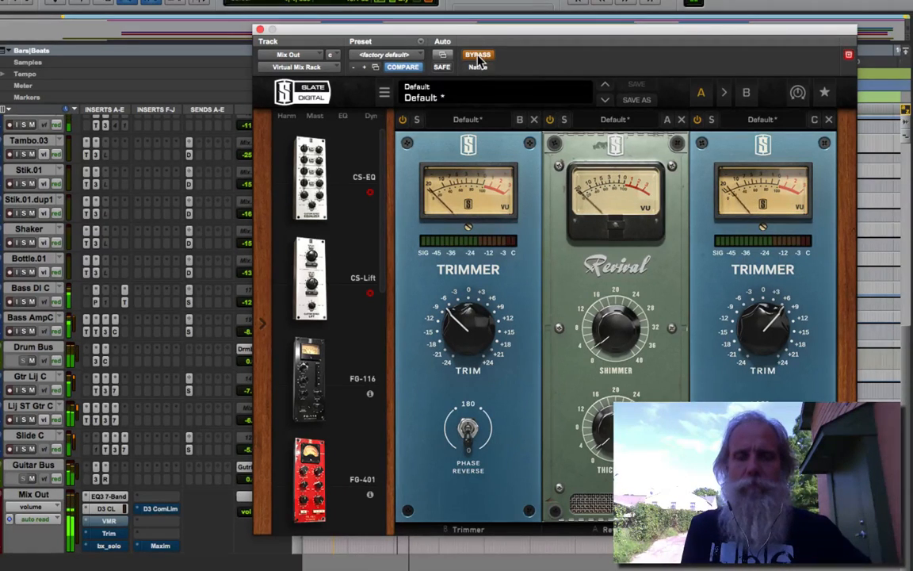
click(478, 58)
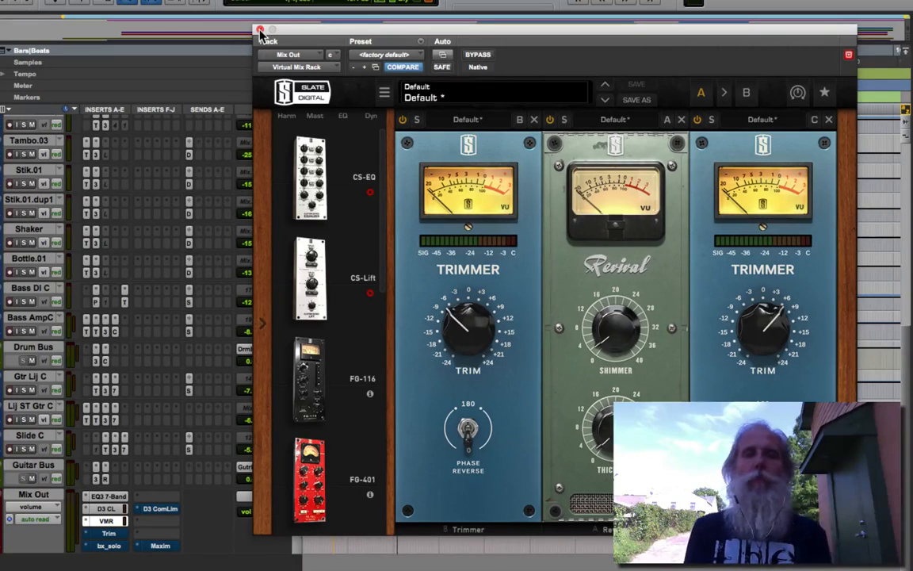
Open the Trim and bx_solo plugins on Mix Out and audition the mix with both bypassed
click(107, 534)
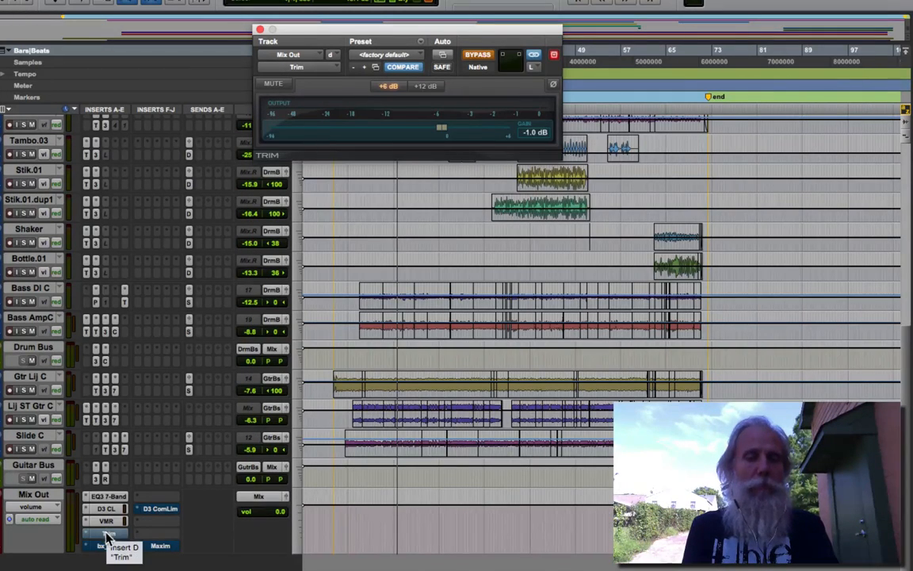
click(111, 547)
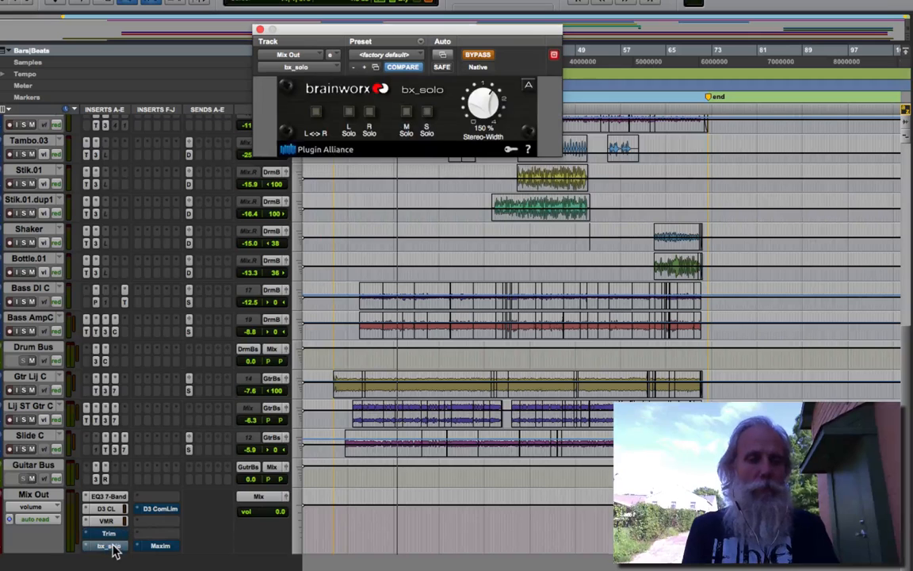
drag(360, 32, 523, 144)
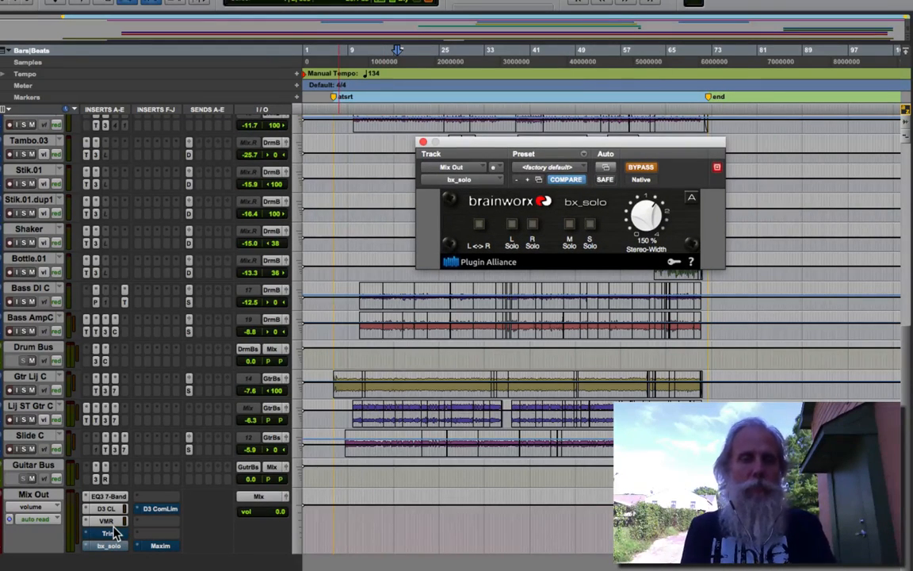
key(space)
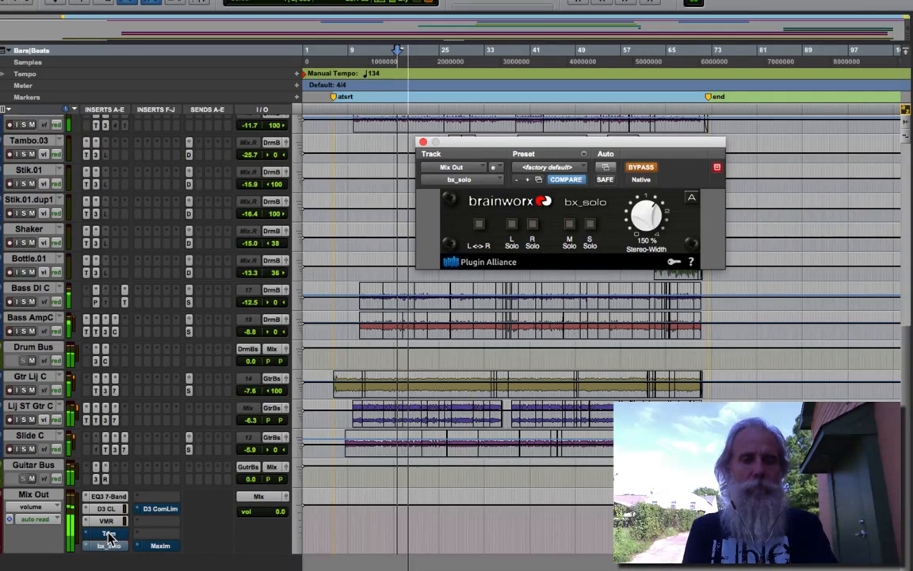
key(space)
Toggle the bypass of Trim and bx_solo together on Mix Out to compare the stereo width, leaving both active
super+click(109, 534)
super+click(109, 546)
key(space)
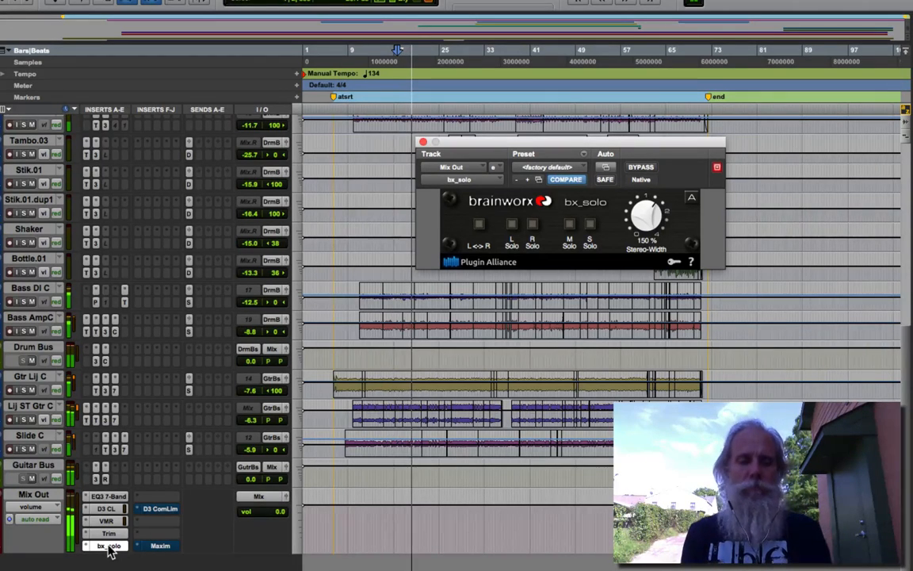
super+click(104, 533)
super+click(106, 546)
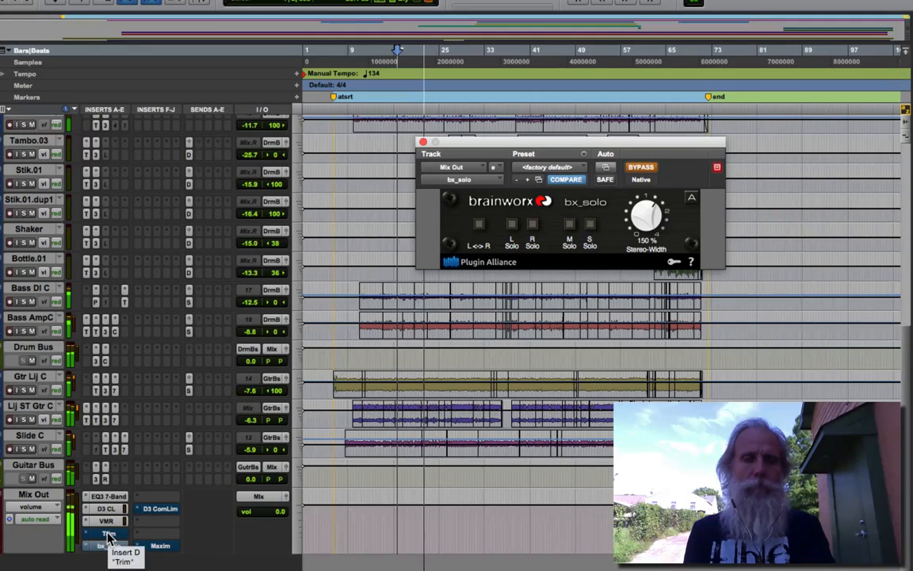
super+click(105, 533)
super+click(105, 545)
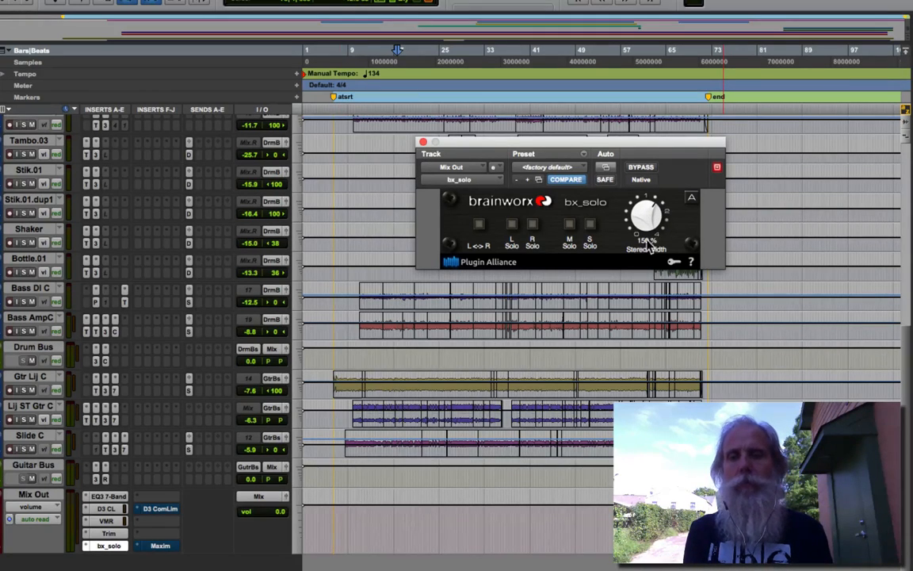
drag(646, 248, 644, 222)
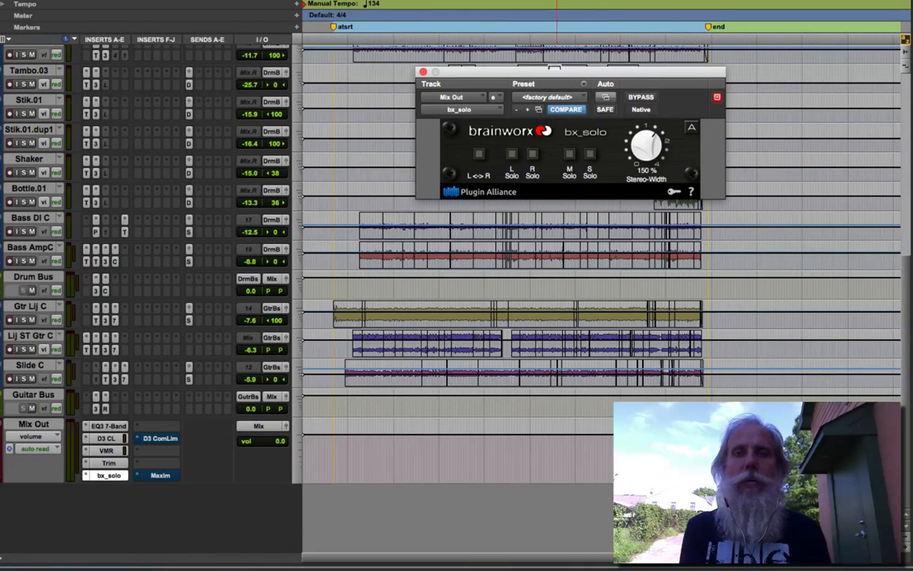
Move the bx_solo window clear of the upper tracks and open the Trim plugin on Mix Out to review its gain
drag(557, 66, 501, 125)
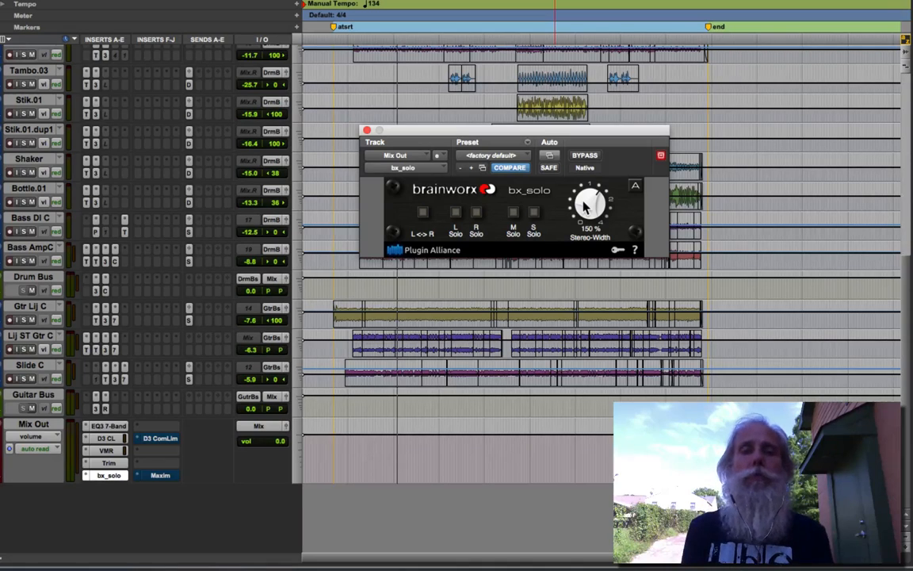
click(108, 462)
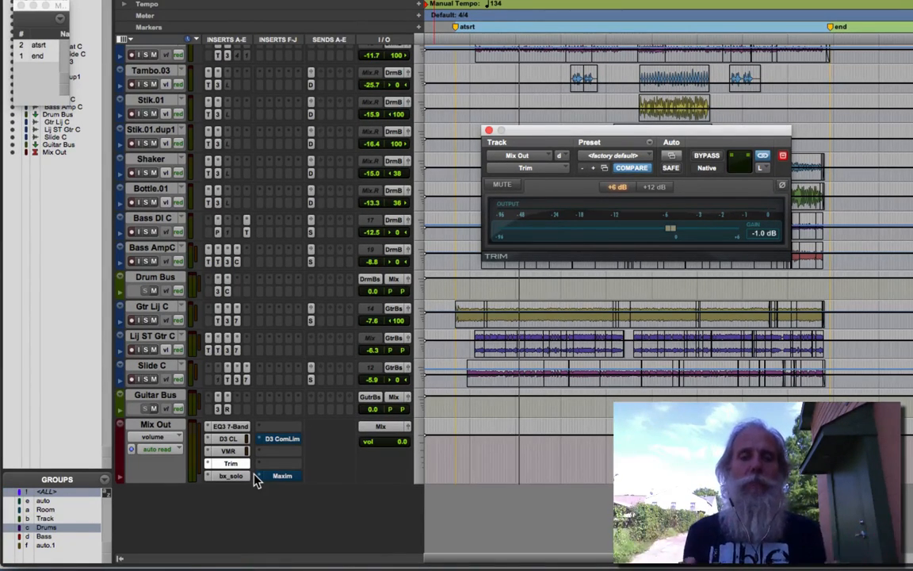
Open the second Dyn3 Compressor/Limiter on Mix Out and compare it bypassed and active during playback, leaving it active
click(277, 440)
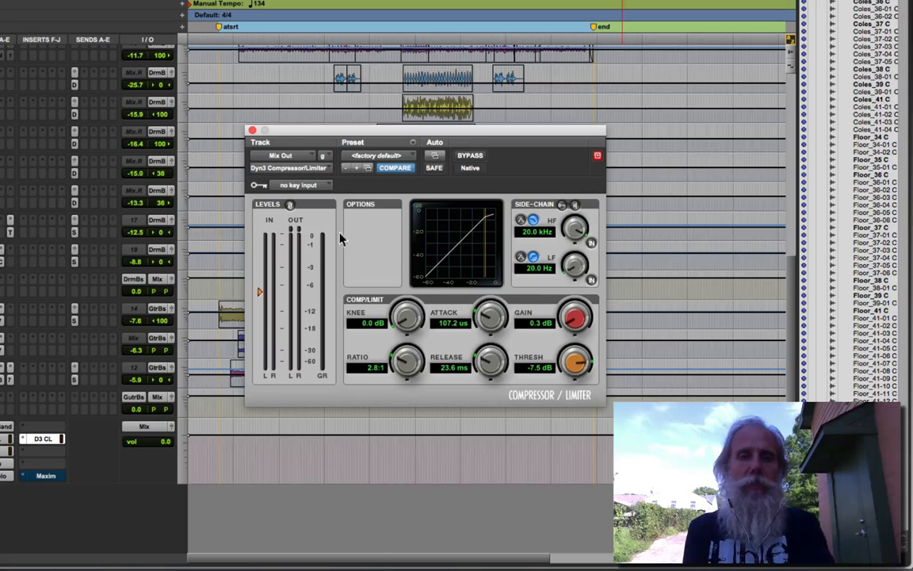
key(space)
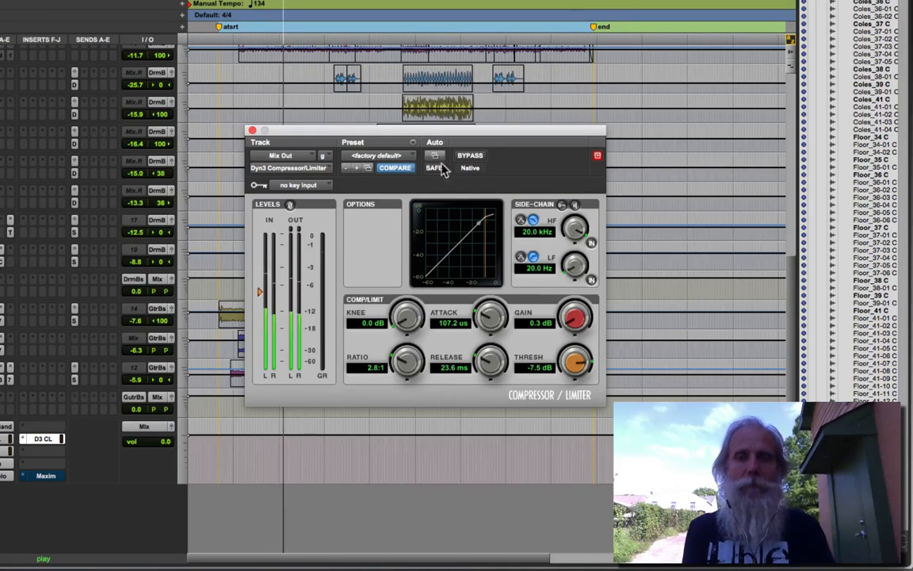
click(470, 157)
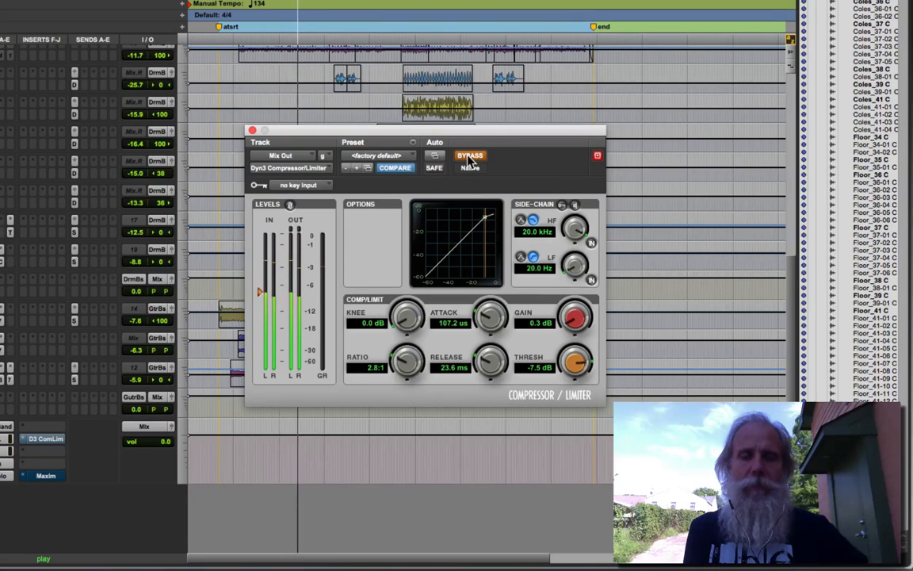
click(470, 157)
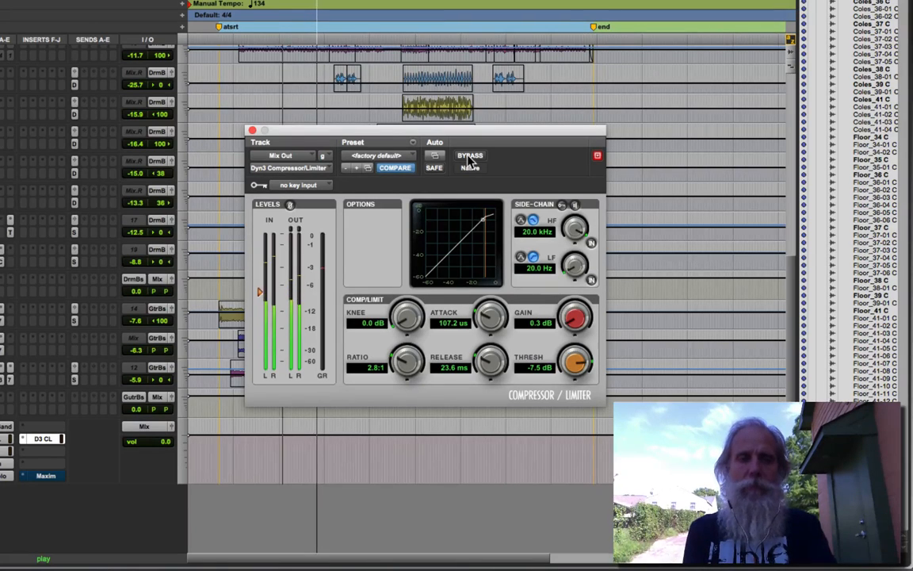
key(space)
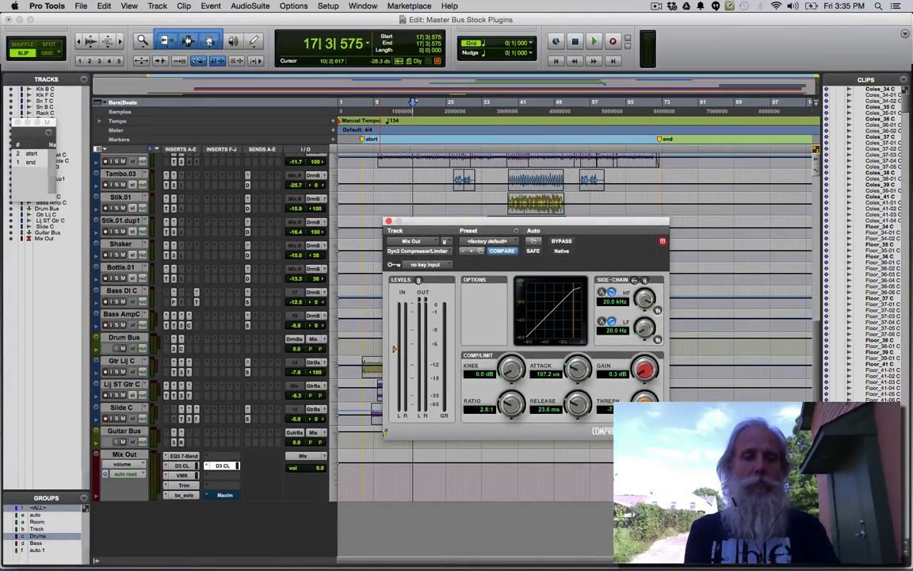
Open Maxim on Mix Out, activate it while the mix plays and set its threshold to -4.2 dB
click(224, 495)
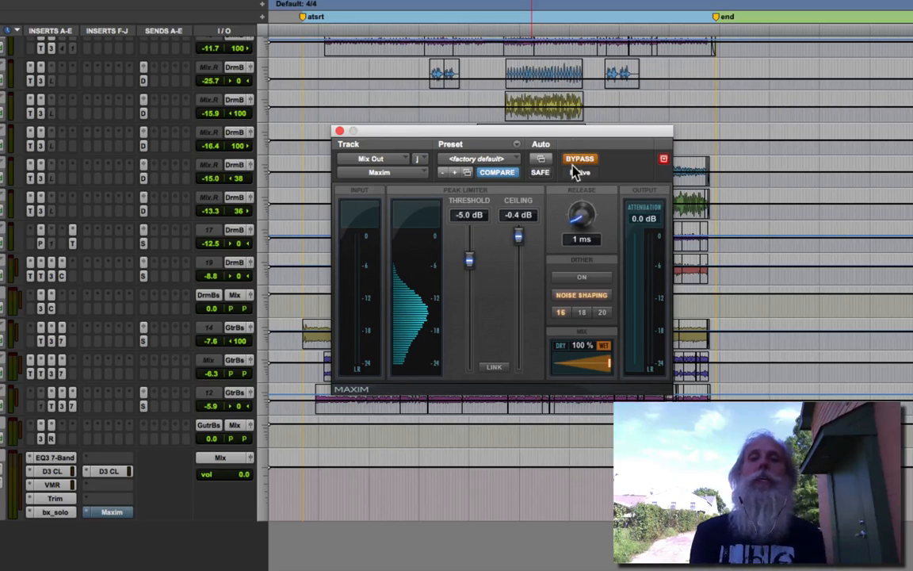
key(space)
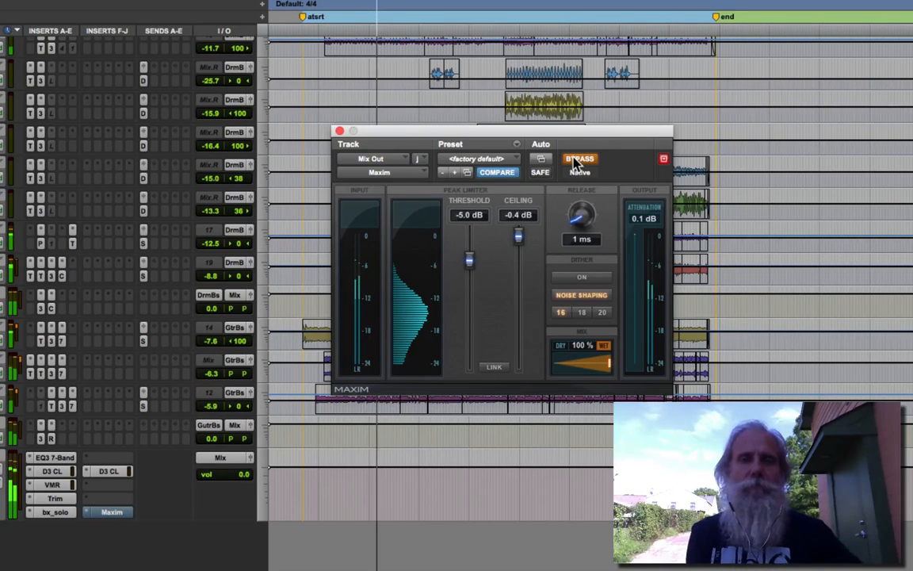
click(577, 159)
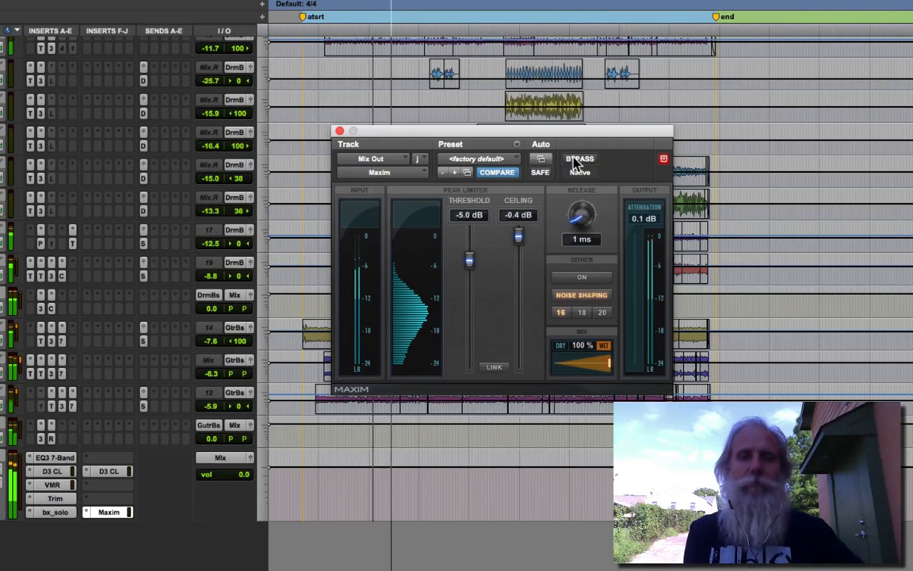
drag(472, 262, 472, 257)
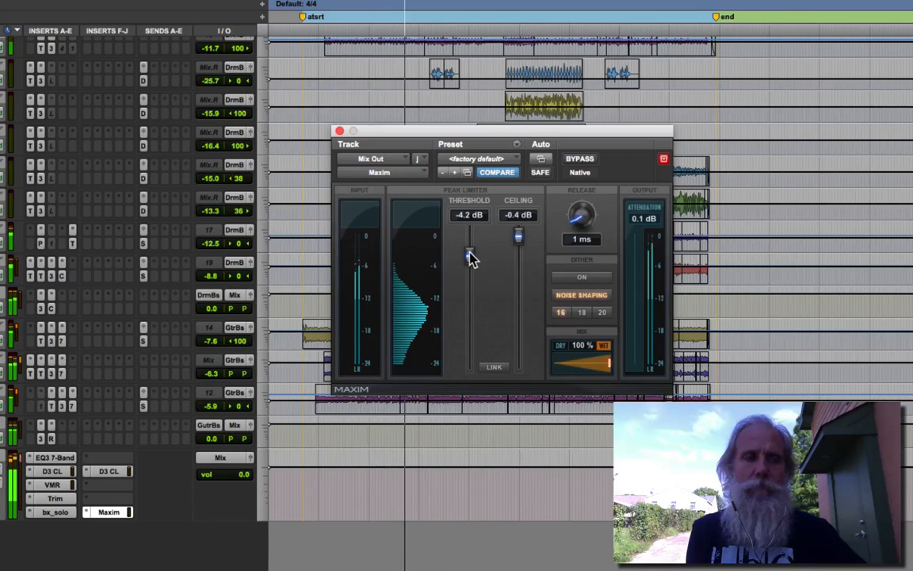
drag(469, 251, 469, 252)
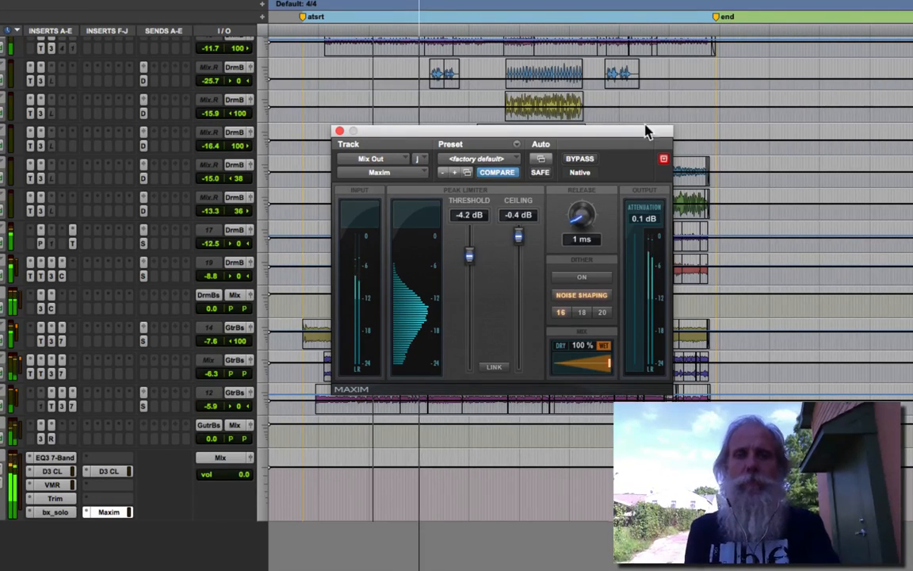
Compare the mix with Maxim bypassed and active, leaving it active, and dismiss the drive speed error
click(581, 161)
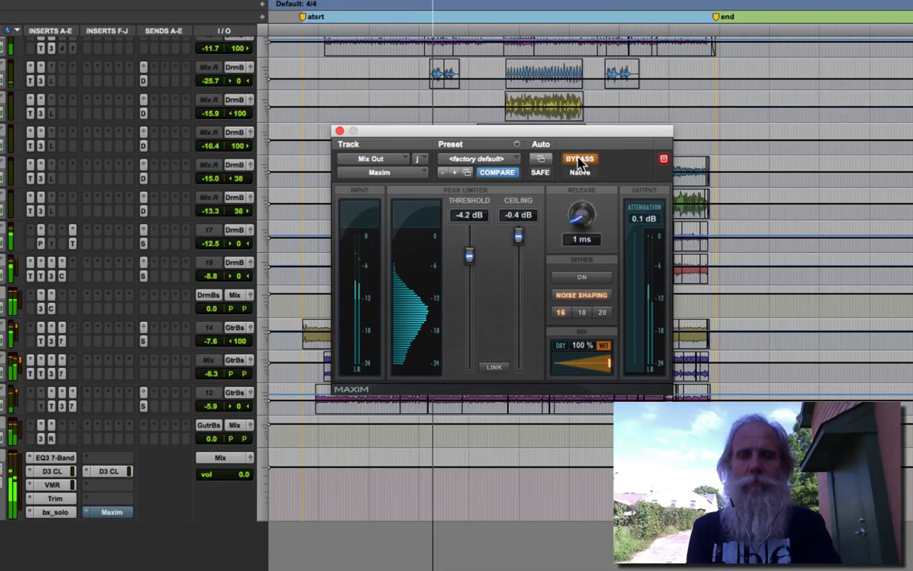
click(581, 160)
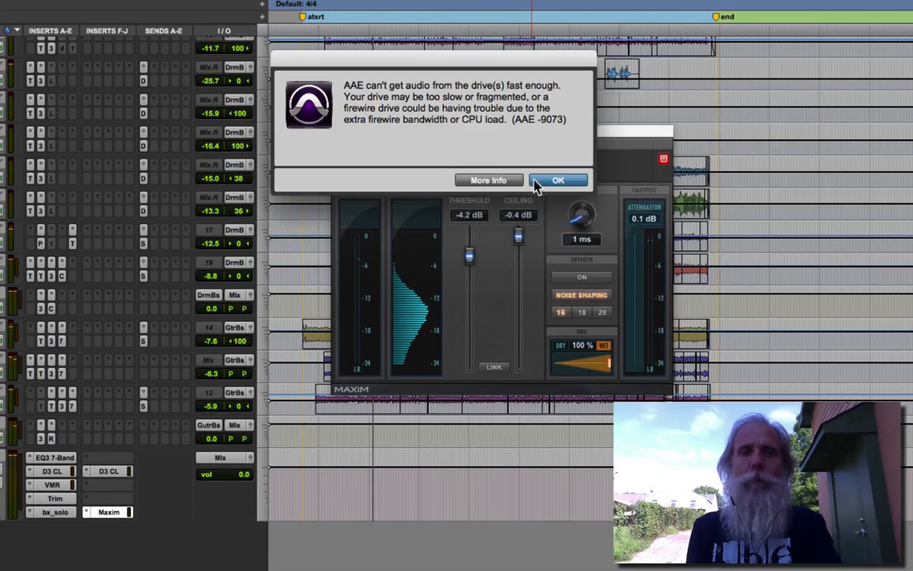
click(554, 180)
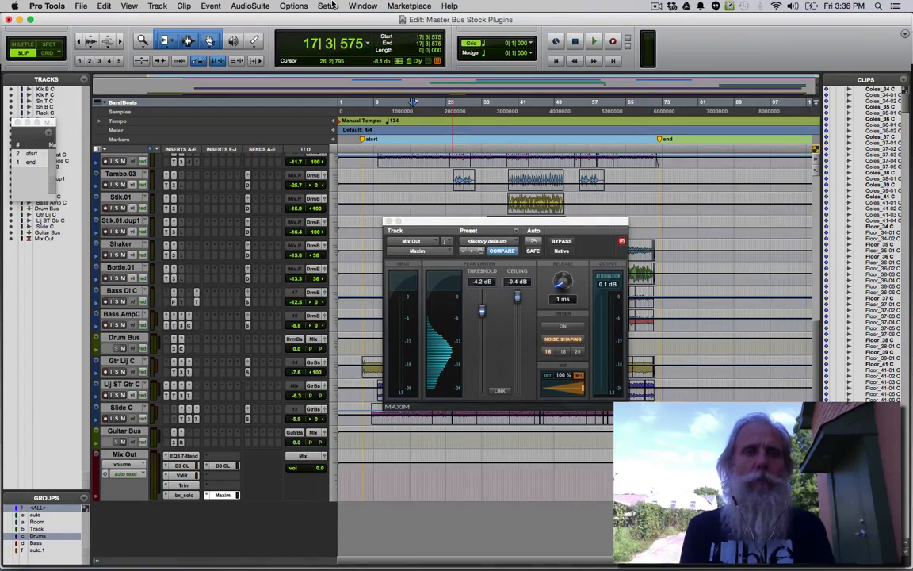
Set the playback engine's H/W buffer size to 256 samples and test the playback
click(328, 6)
click(348, 29)
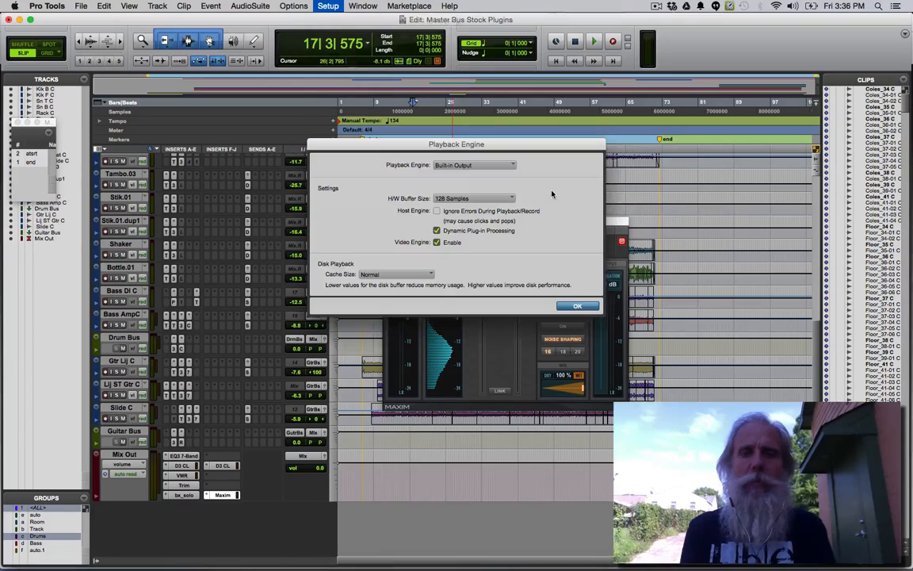
click(496, 199)
click(508, 208)
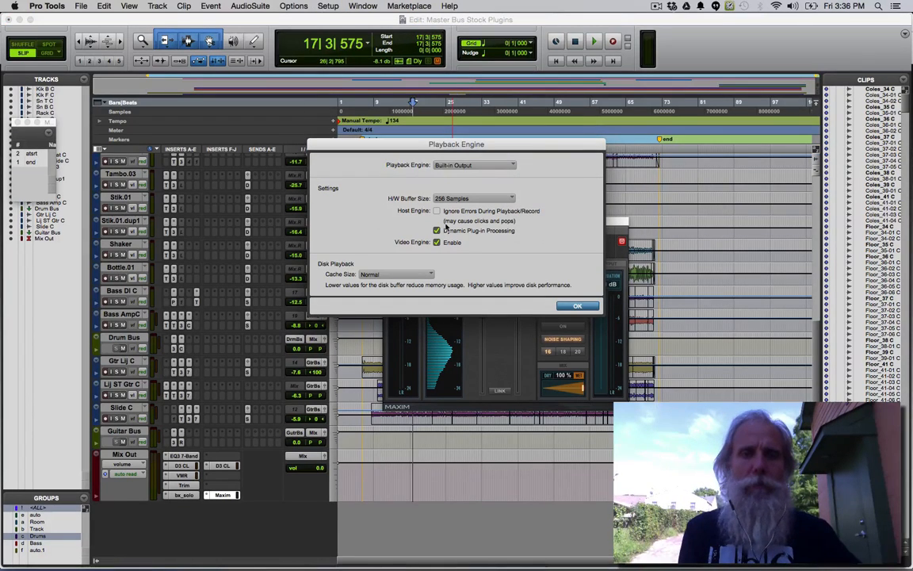
click(577, 306)
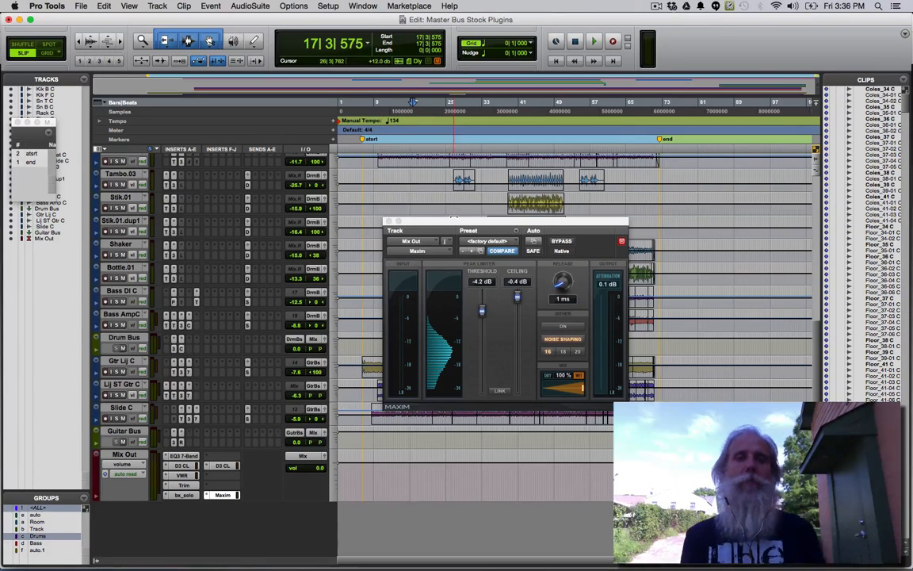
key(space)
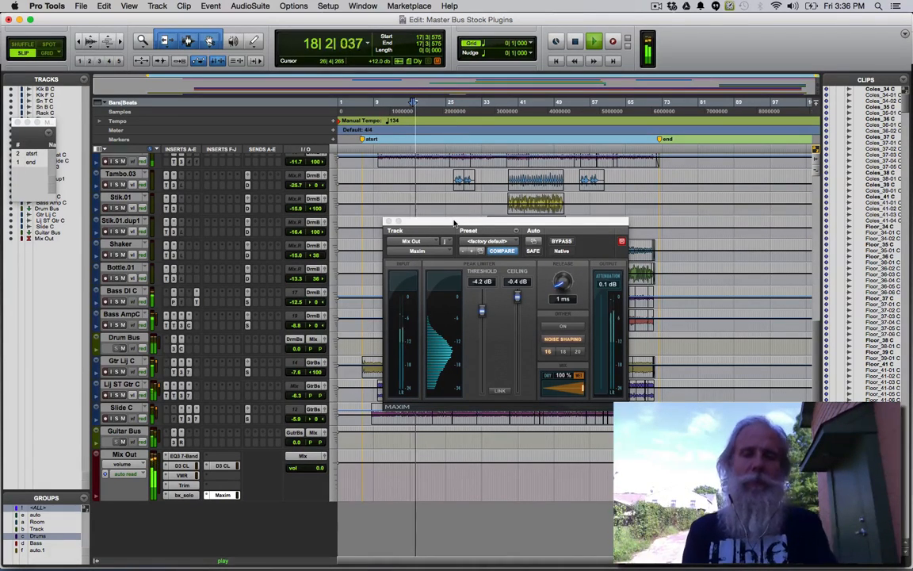
key(space)
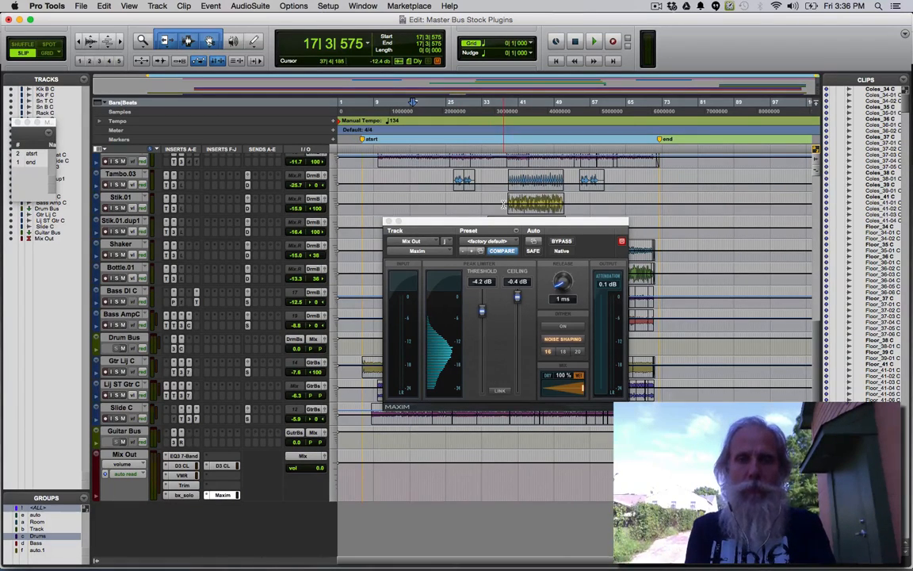
Play from bar 33, compare all Mix Out inserts bypassed and active together, leaving them active, and save the session
click(485, 203)
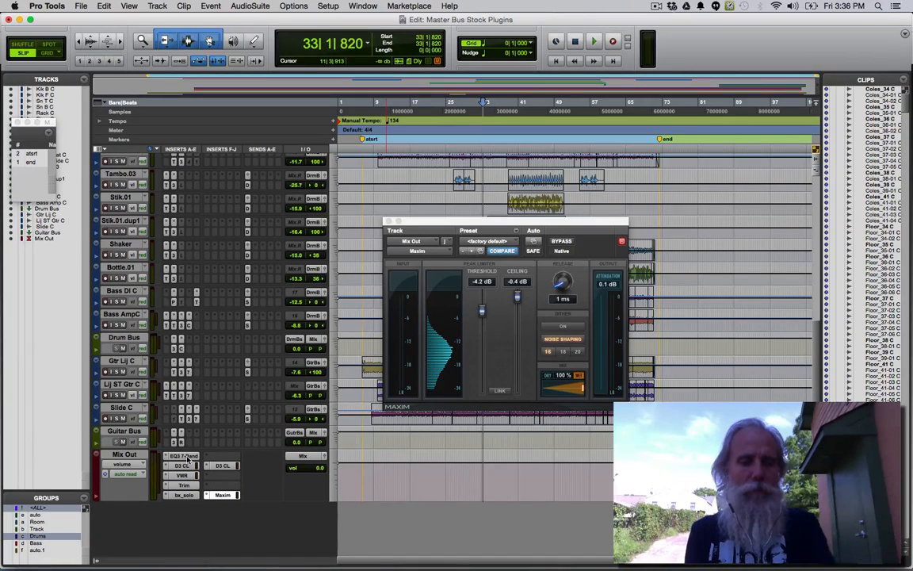
key(space)
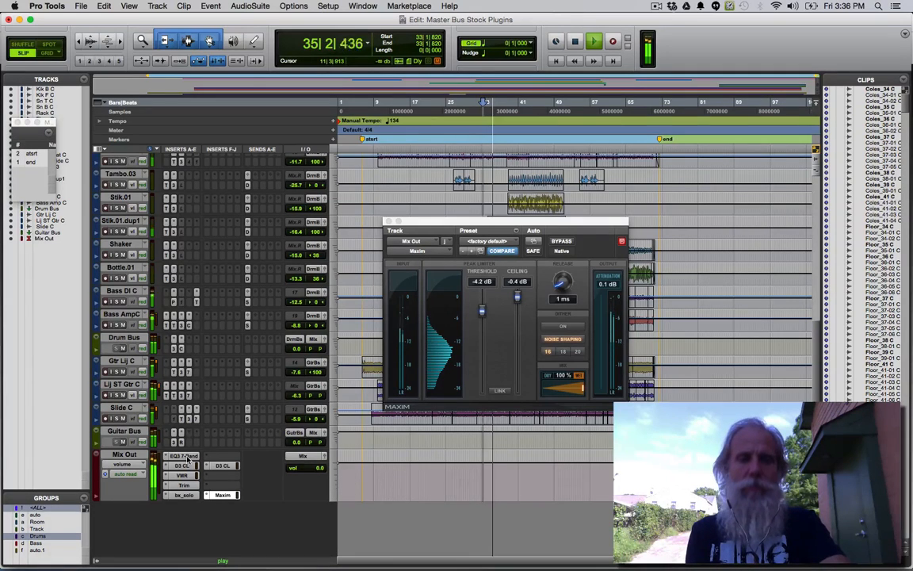
shift+super+click(187, 455)
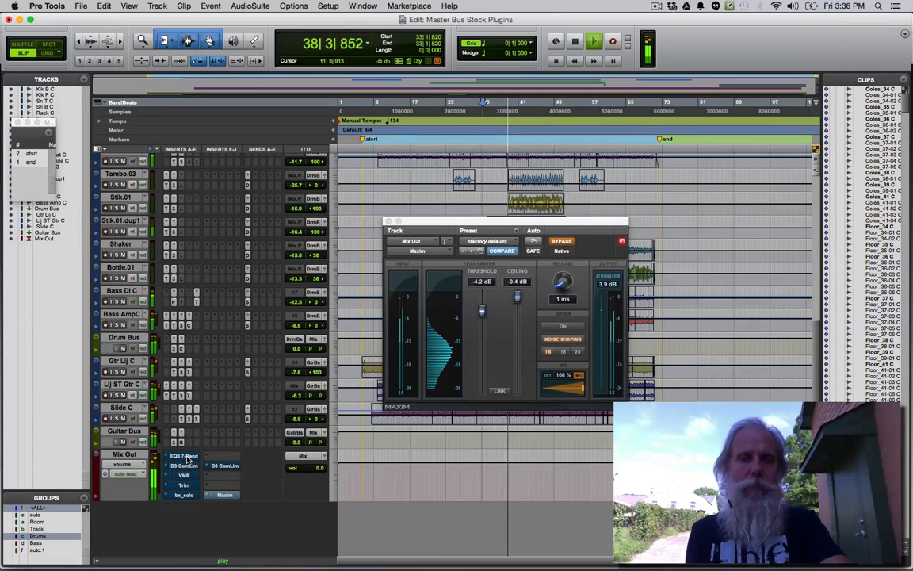
shift+super+click(187, 455)
key(super+s)
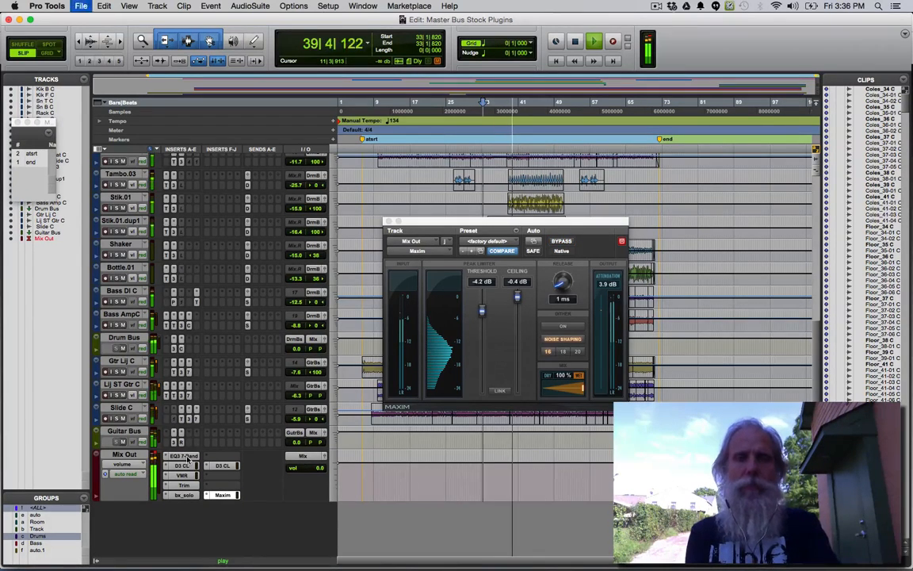
Reopen Maxim on Mix Out and set its threshold to -3.2 dB during playback
click(223, 494)
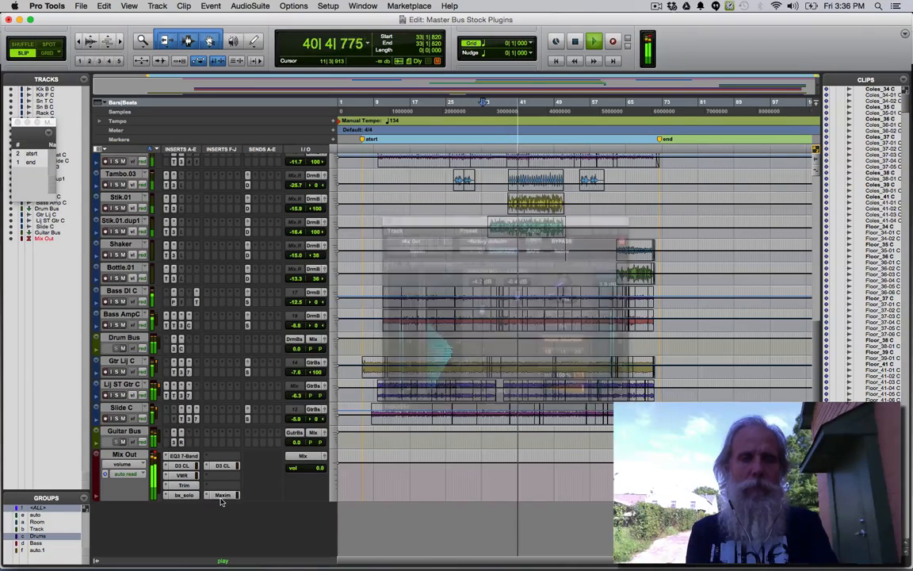
click(223, 494)
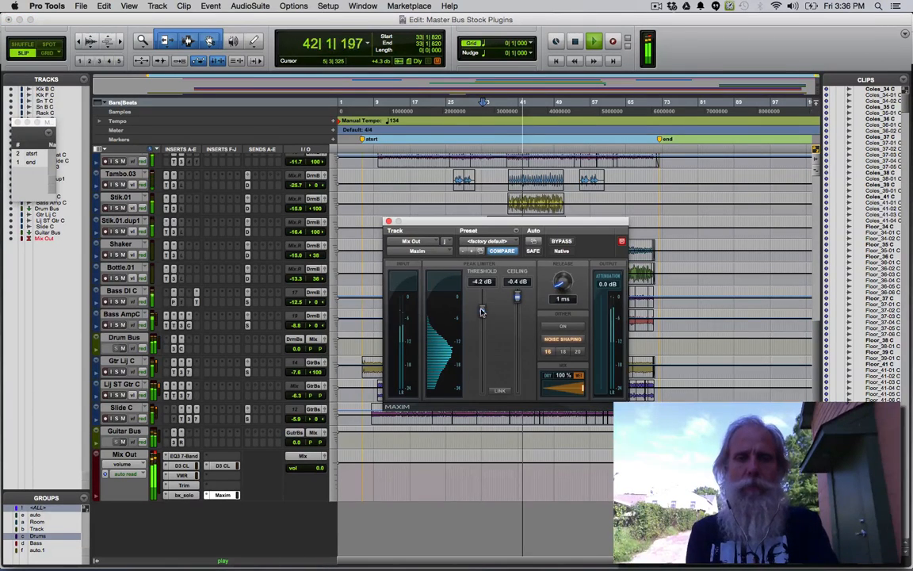
drag(481, 311, 480, 311)
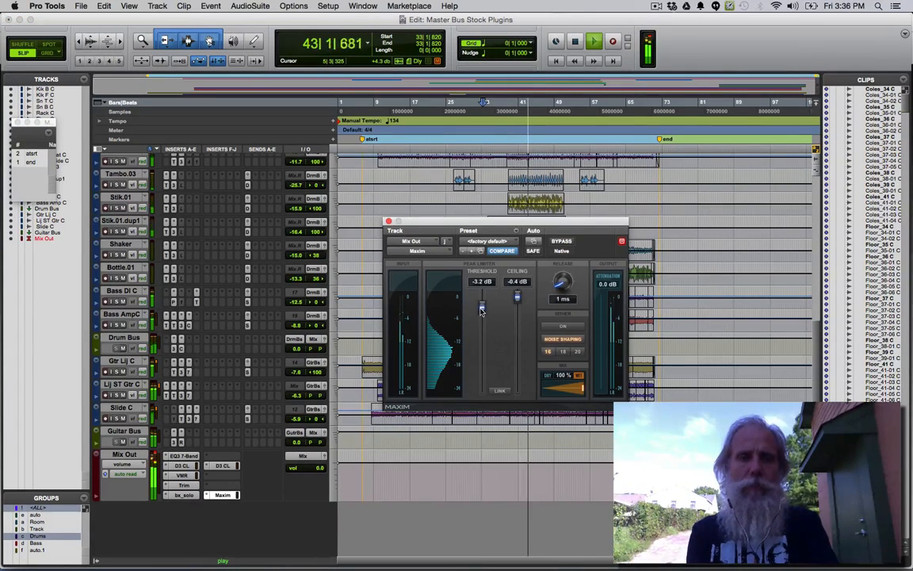
Open the EQ3 7-Band on Mix Out and lower its input gain to -0.6 dB
click(183, 457)
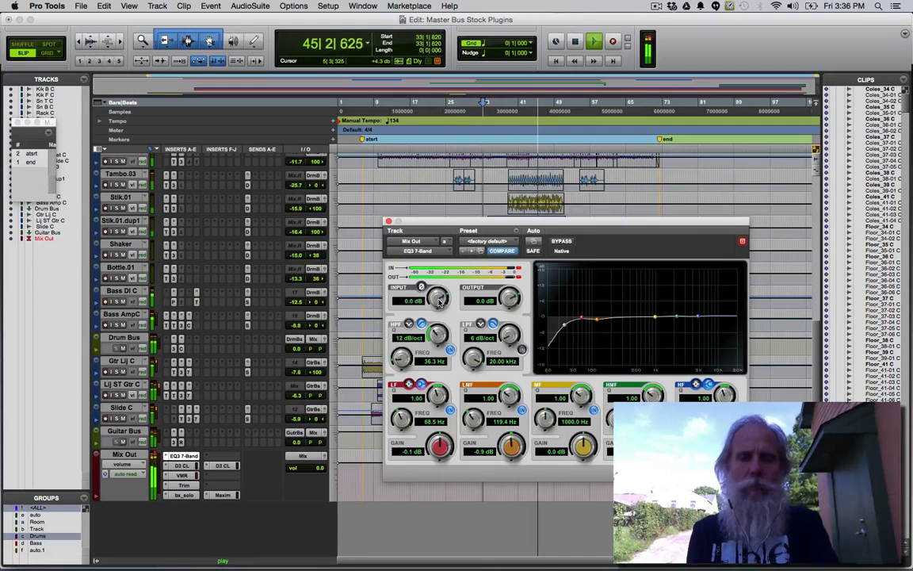
drag(440, 301, 440, 312)
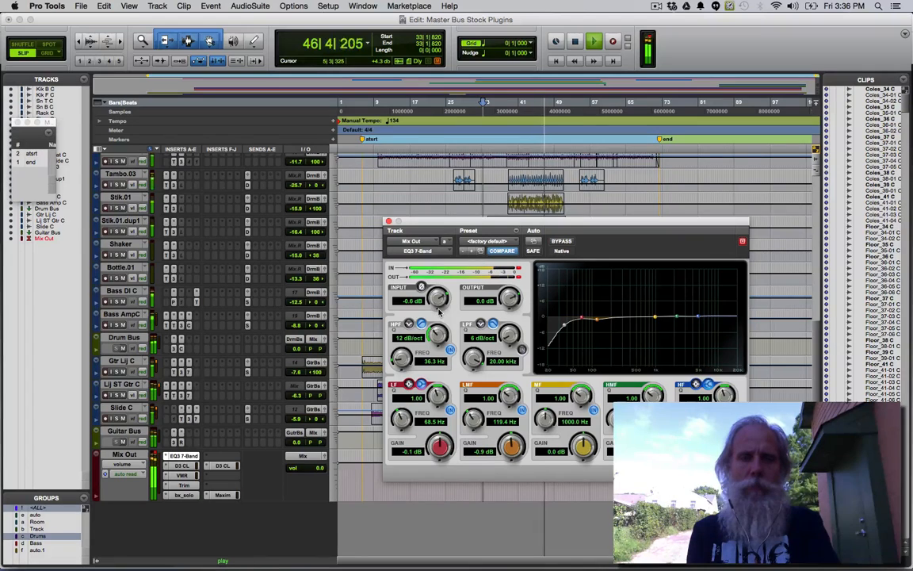
Set Maxim's threshold on Mix Out to -4.8 dB, stop playback and close the plugin window
click(227, 494)
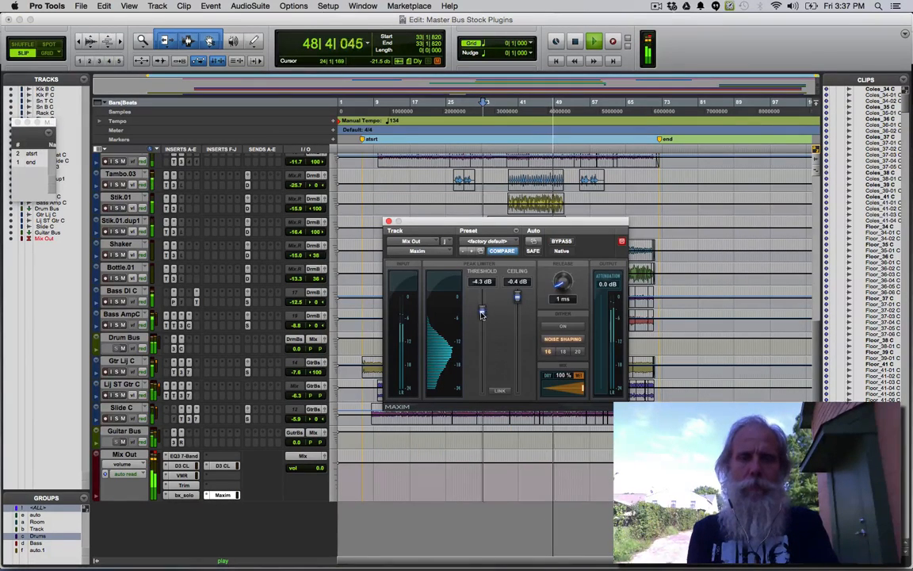
drag(481, 313, 481, 314)
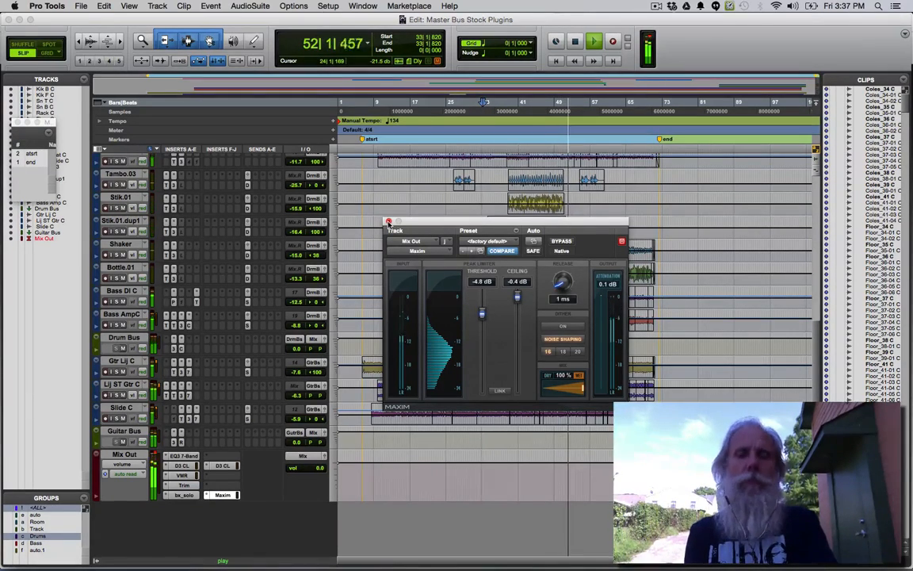
key(space)
click(389, 222)
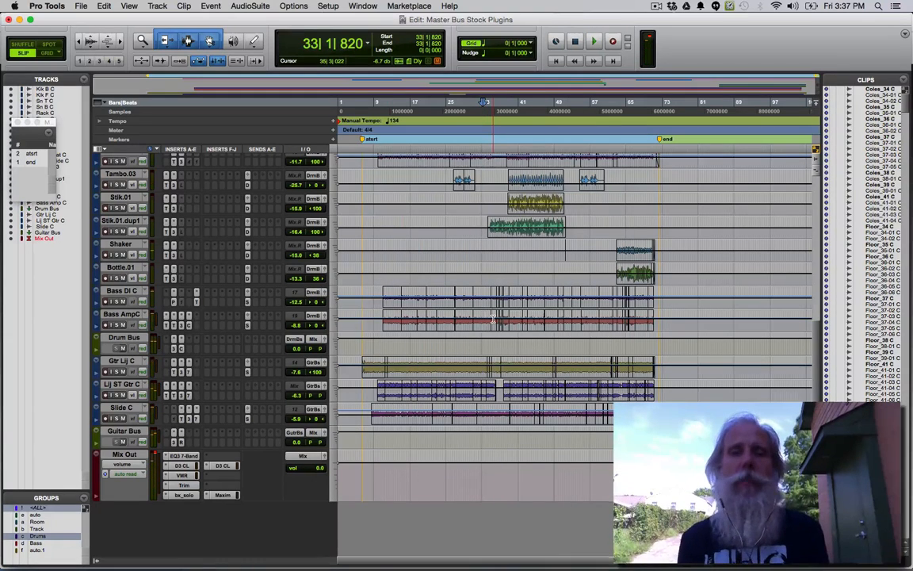